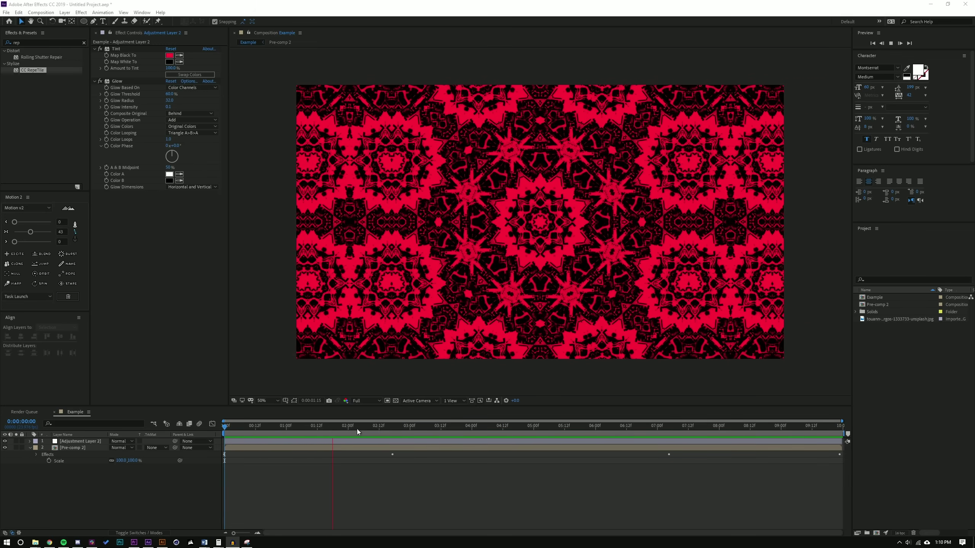
# Step: Scrub through the finished kaleidoscope animation in the Example composition to about 7 seconds
pyautogui.moveTo(291, 428); pyautogui.dragTo(666, 430)
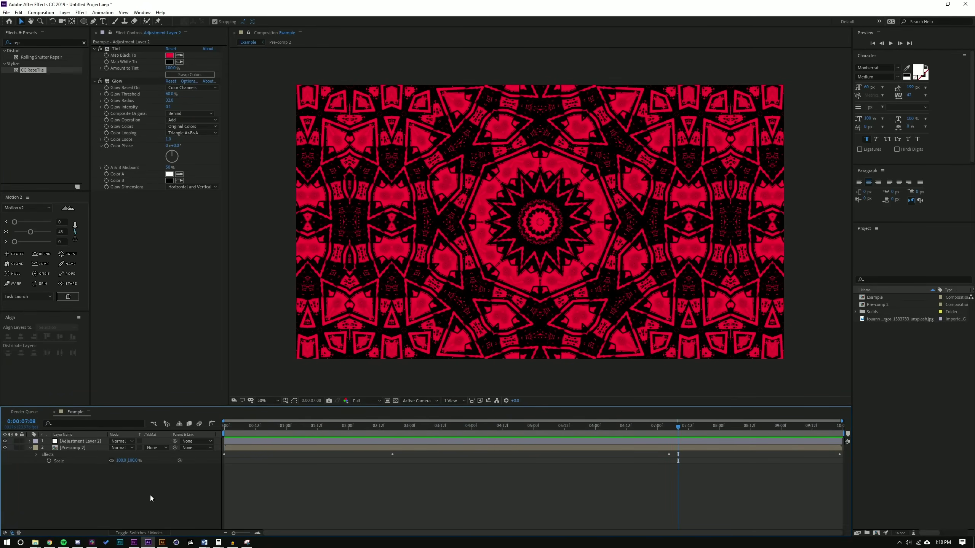
pyautogui.click(867, 351)
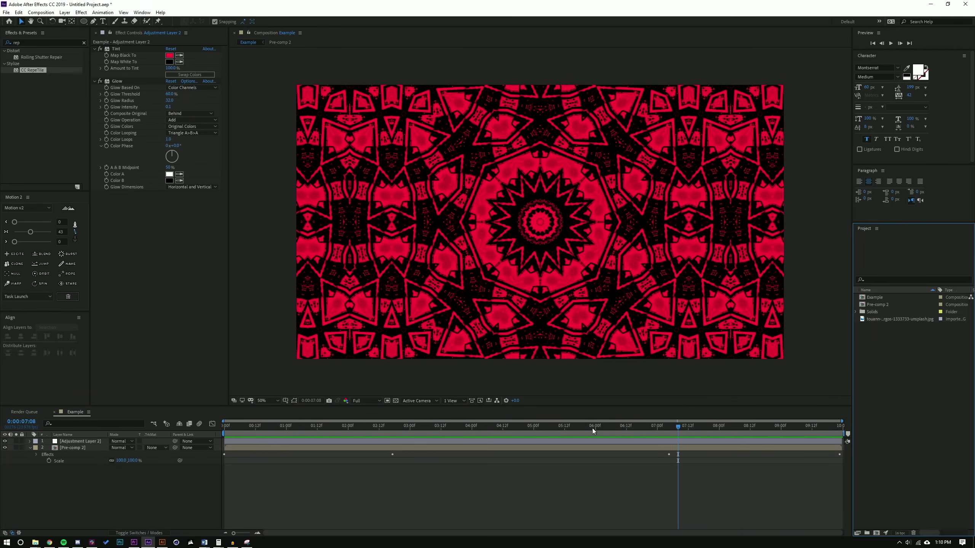
# Step: Switch to the browser and view the red neon street photo and its photographer's Unsplash profile
pyautogui.click(49, 542)
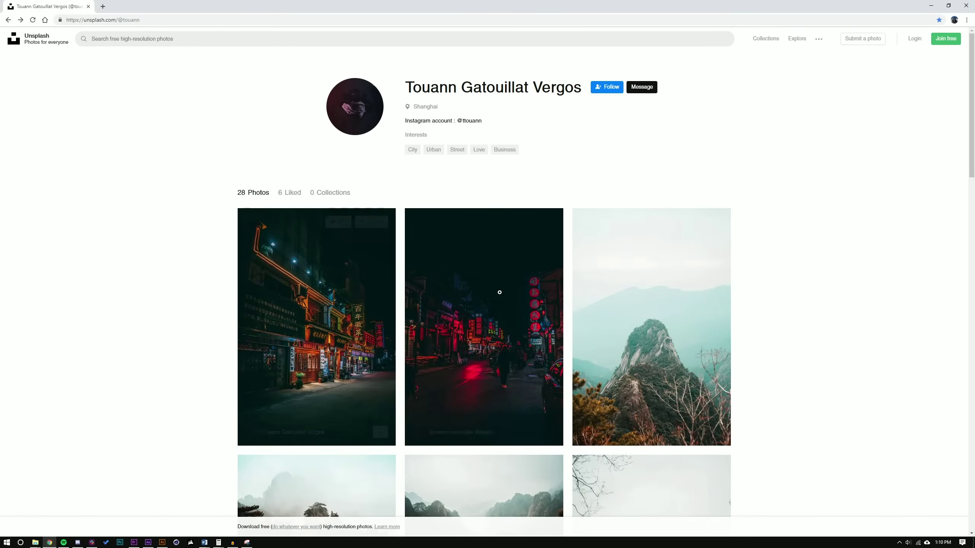
pyautogui.click(500, 292)
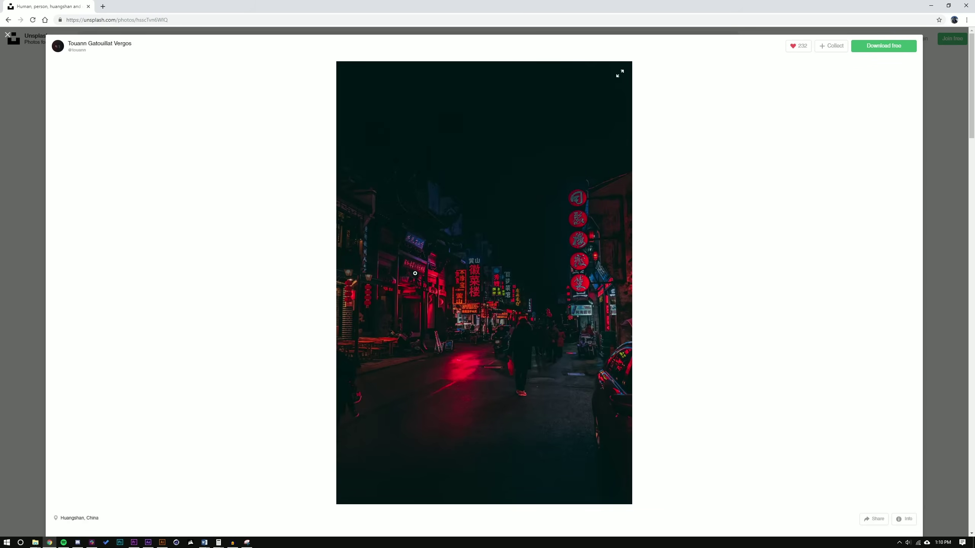
pyautogui.click(33, 104)
pyautogui.moveTo(403, 86); pyautogui.dragTo(582, 84)
pyautogui.click(571, 142)
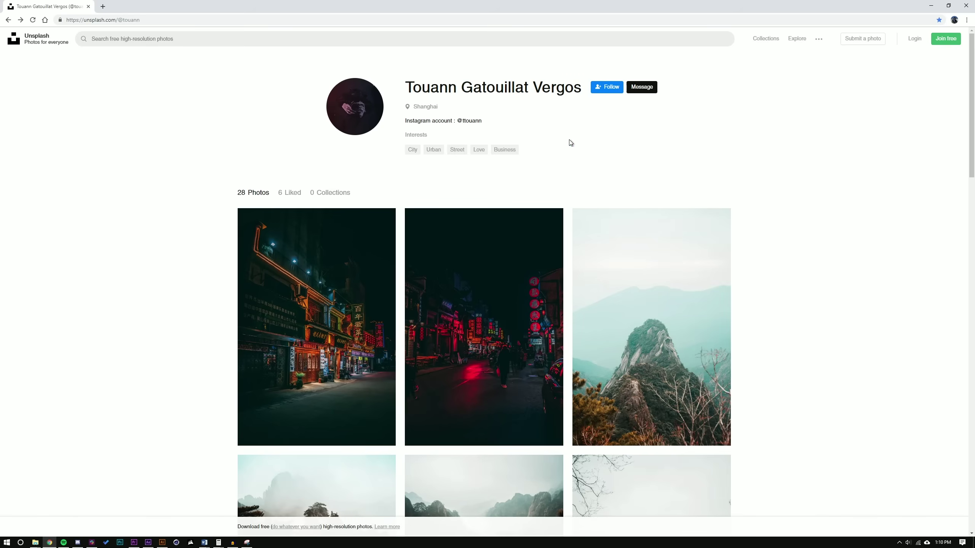
pyautogui.moveTo(481, 116); pyautogui.dragTo(456, 121)
pyautogui.click(464, 139)
# Step: Read the photo usage permissions on Unsplash's license page and reopen the red neon street photo
pyautogui.click(287, 529)
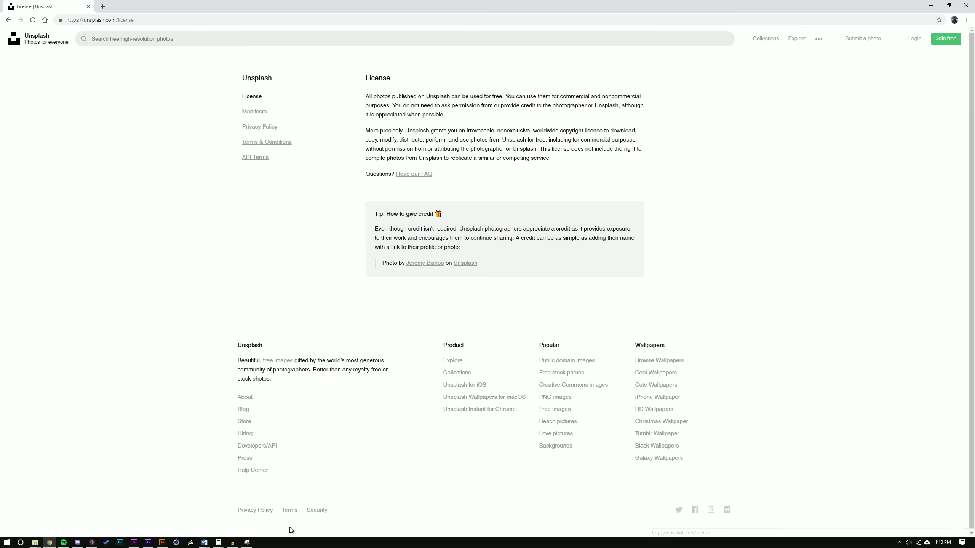
pyautogui.moveTo(366, 130); pyautogui.dragTo(646, 155)
pyautogui.click(687, 200)
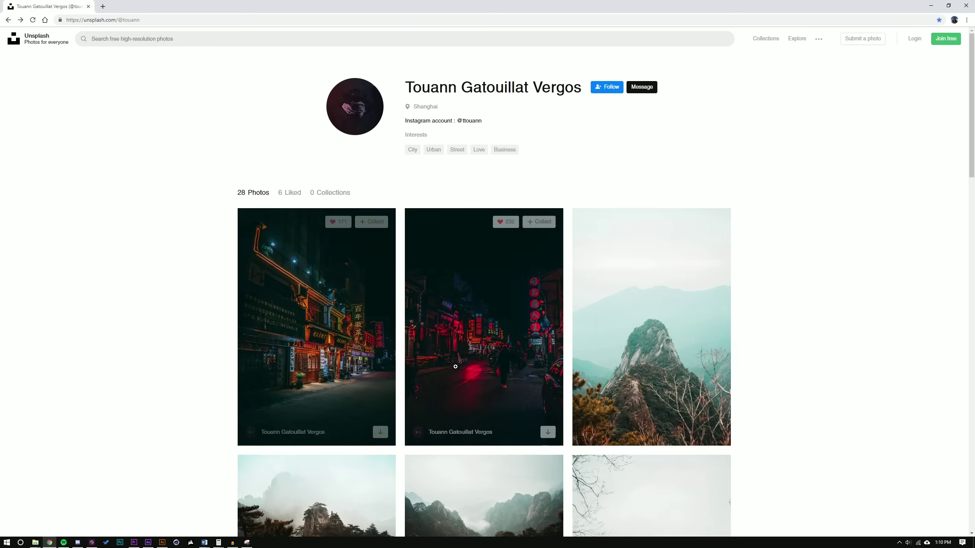
pyautogui.click(459, 327)
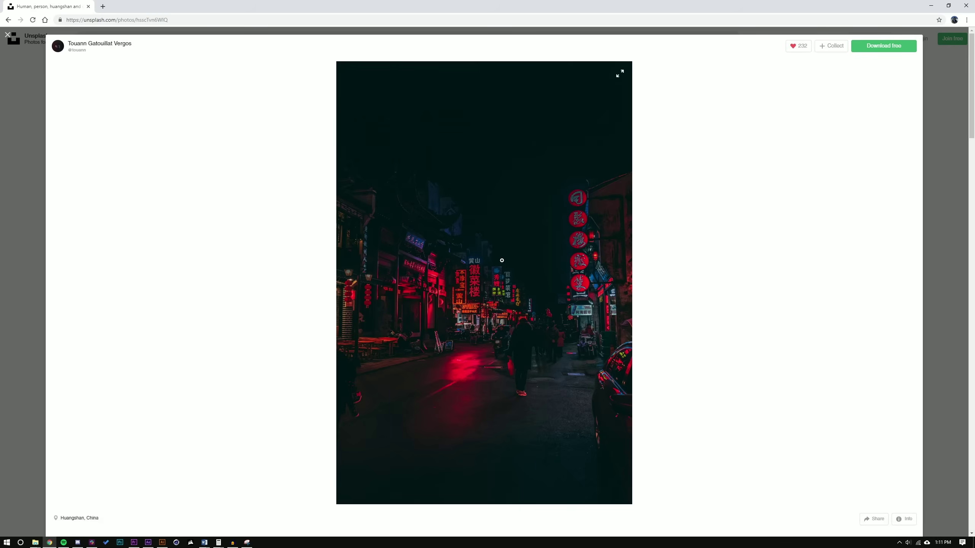
# Step: Switch back to After Effects and create a new composition 2000 px wide and 2000 px high
pyautogui.click(933, 7)
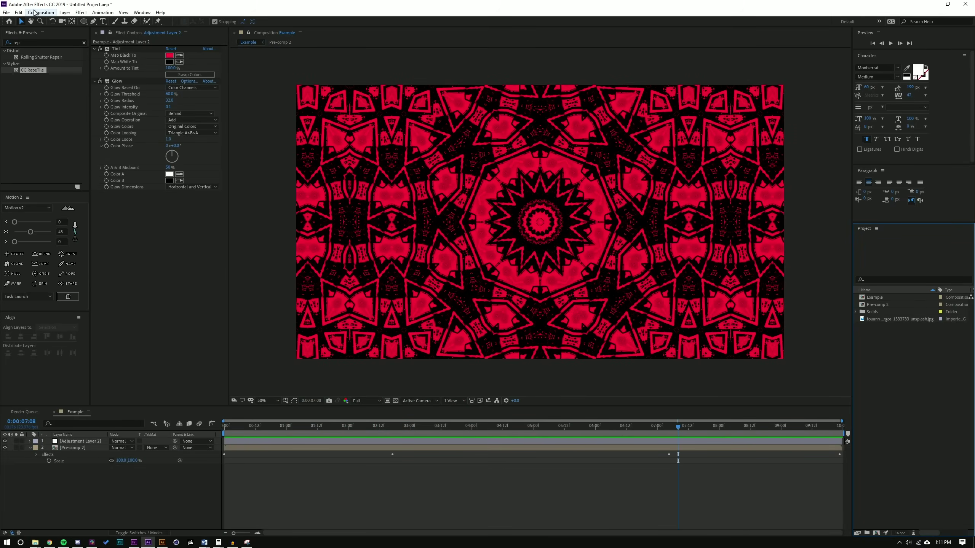
pyautogui.click(35, 12)
pyautogui.click(46, 22)
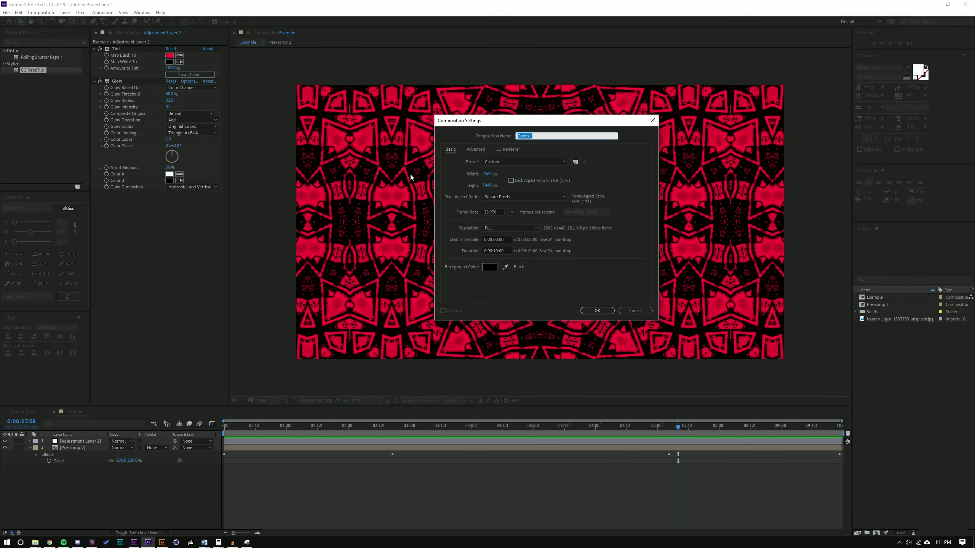
pyautogui.click(492, 173)
pyautogui.write('2000')
pyautogui.press('Tab')
pyautogui.write('2000')
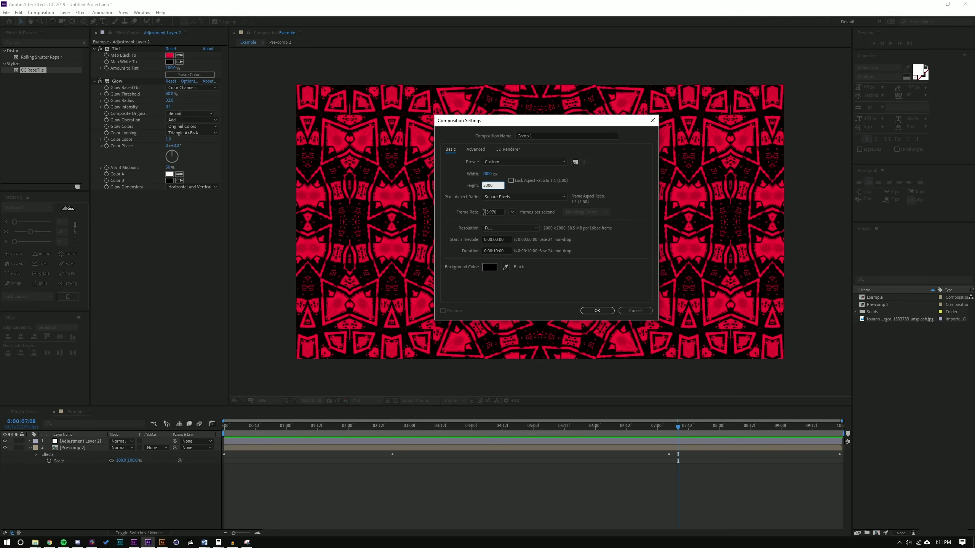
pyautogui.click(603, 310)
pyautogui.click(603, 310)
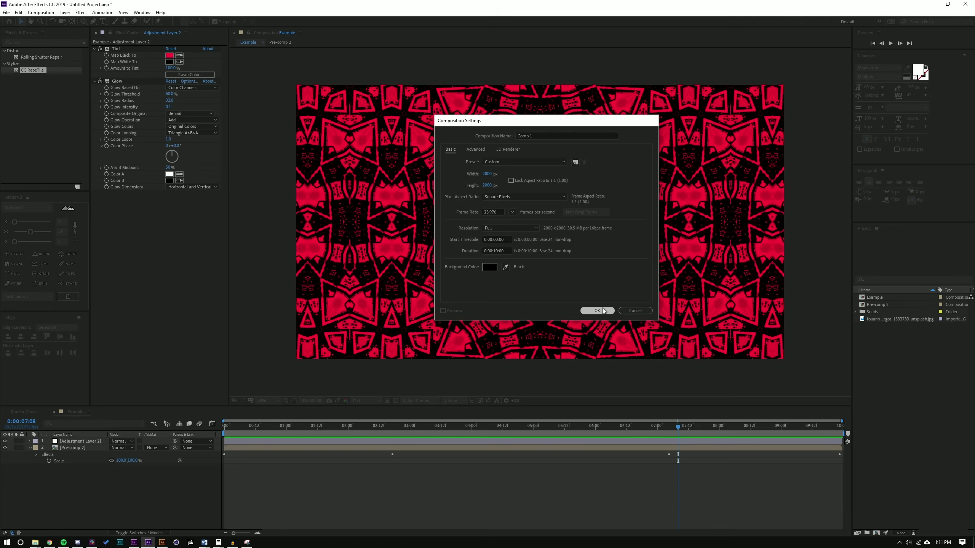
# Step: Add the imported neon street photo from the project files to the new square composition
pyautogui.moveTo(882, 326); pyautogui.dragTo(523, 221)
pyautogui.scroll(-2, 539, 221)
pyautogui.moveTo(431, 406); pyautogui.dragTo(432, 420)
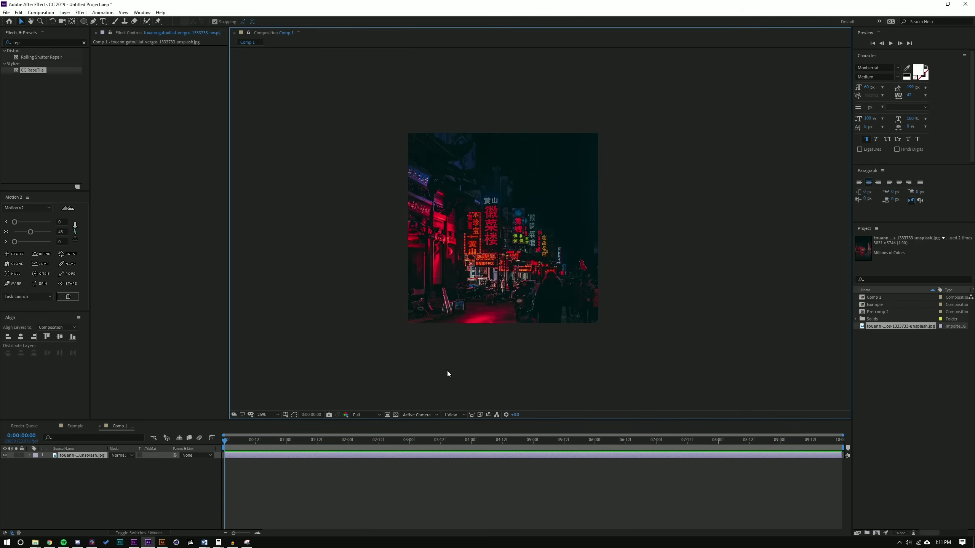
pyautogui.scroll(2, 478, 276)
pyautogui.moveTo(481, 275); pyautogui.dragTo(562, 267)
pyautogui.scroll(-2, 560, 274)
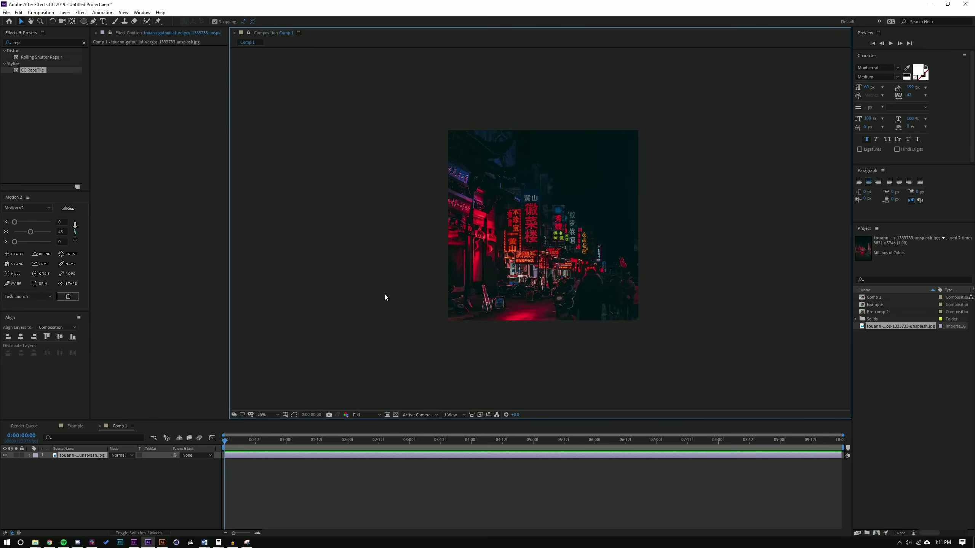
pyautogui.click(279, 413)
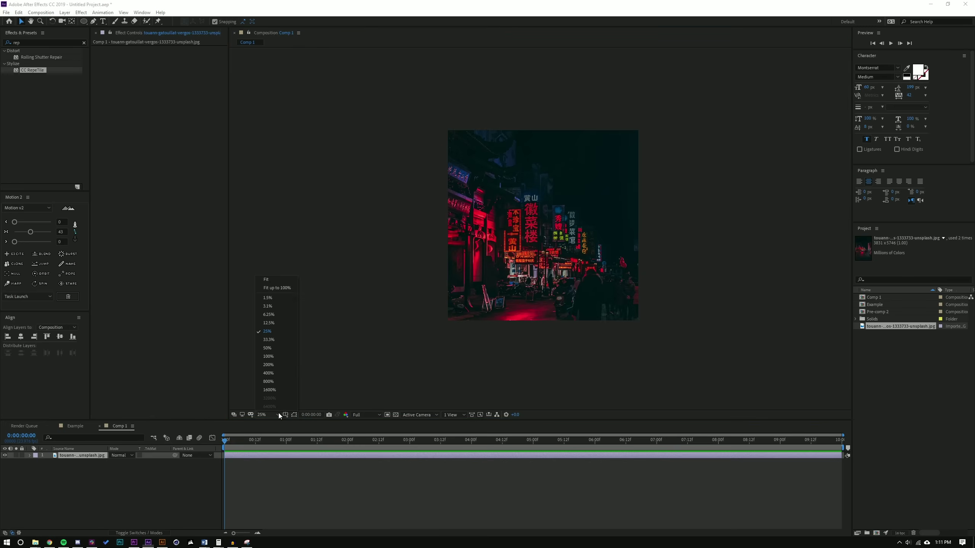
pyautogui.click(288, 291)
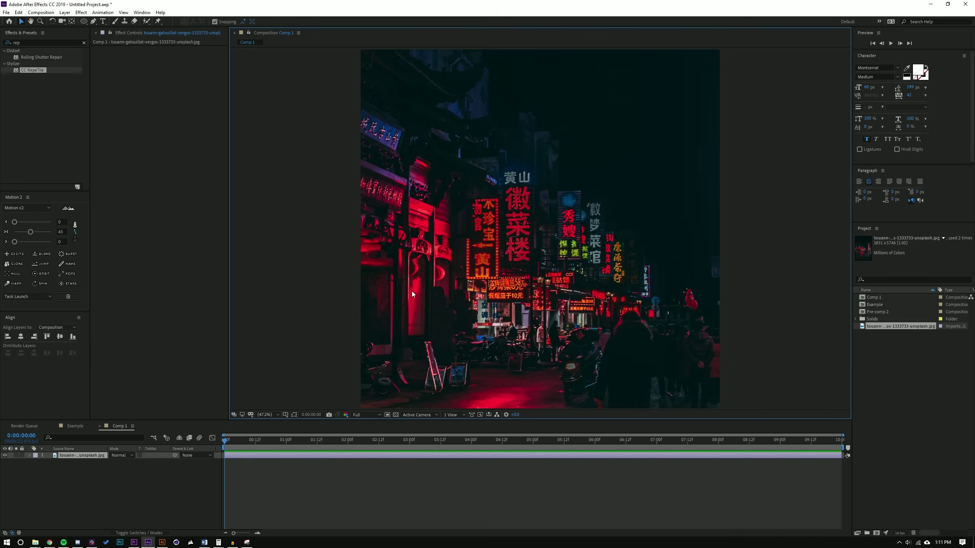
pyautogui.hotkey('alt', 'Tab')
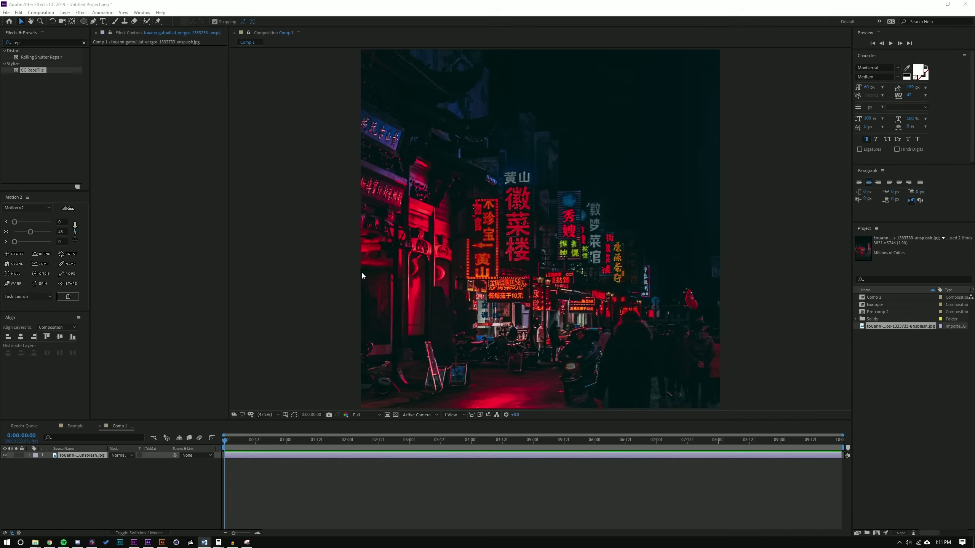
# Step: Apply Brightness & Contrast to the street photo and raise both brightness and contrast to 100
pyautogui.click(38, 41)
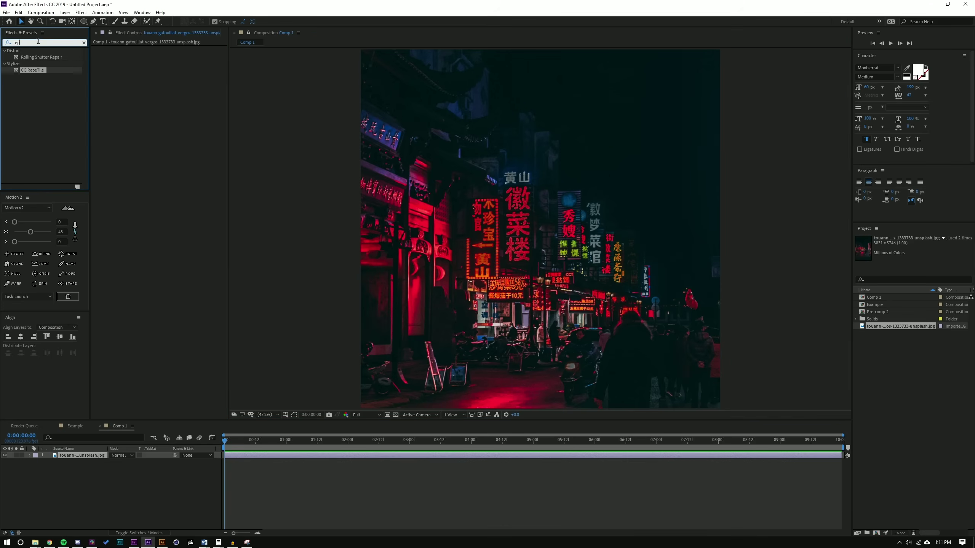
pyautogui.write('bright')
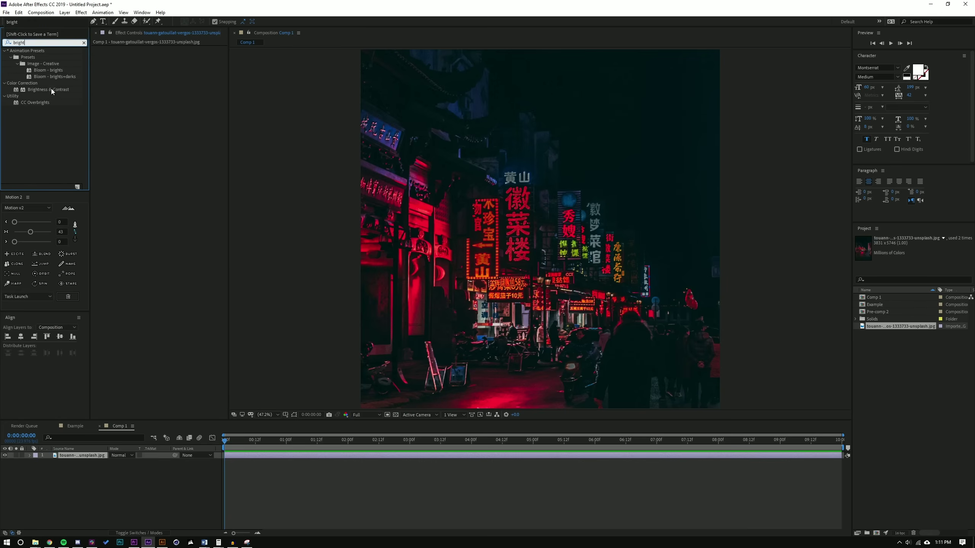
pyautogui.moveTo(52, 91); pyautogui.dragTo(154, 105)
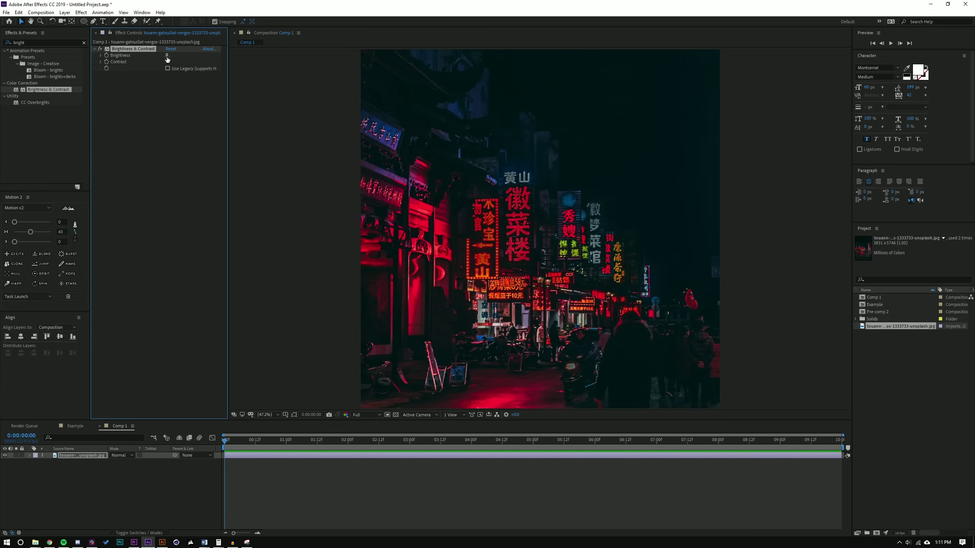
pyautogui.moveTo(167, 62); pyautogui.dragTo(245, 55)
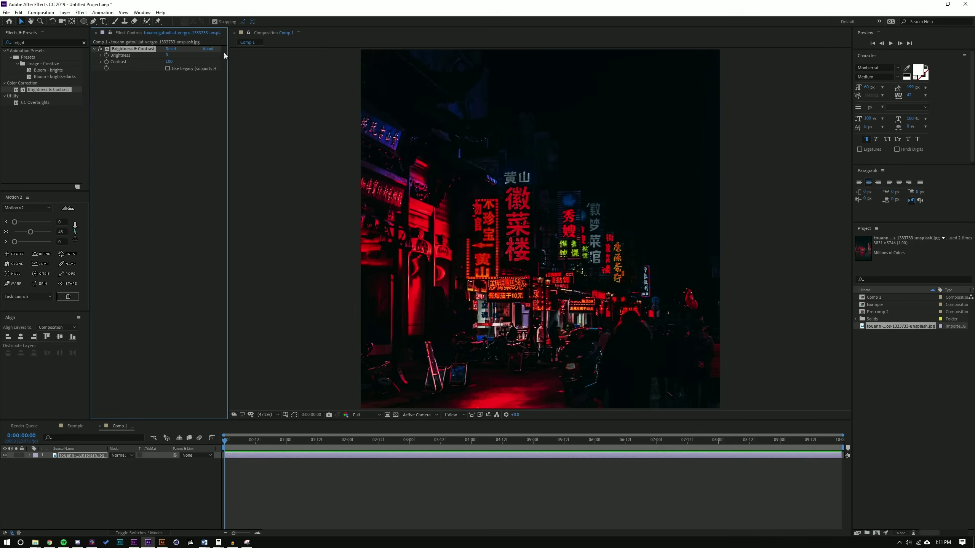
pyautogui.moveTo(167, 55); pyautogui.dragTo(210, 58)
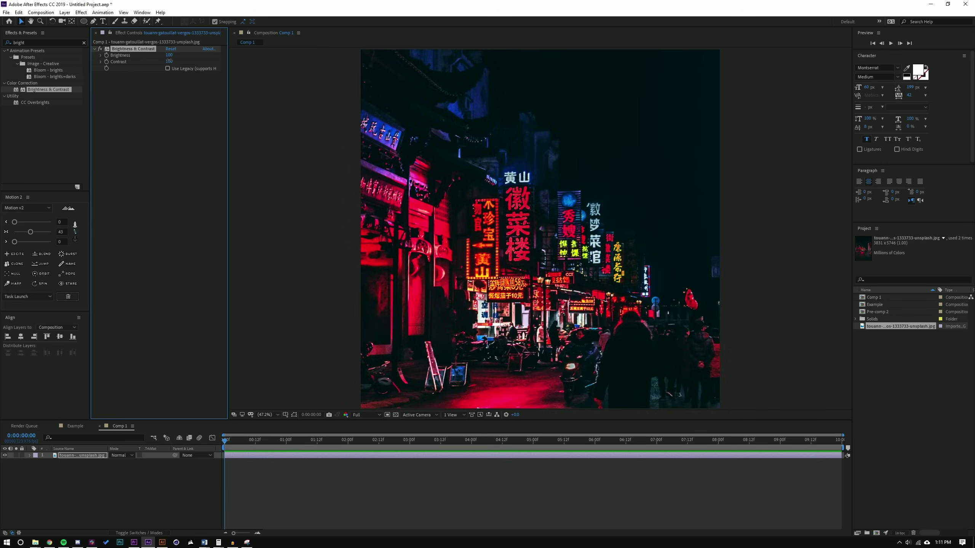
pyautogui.click(213, 134)
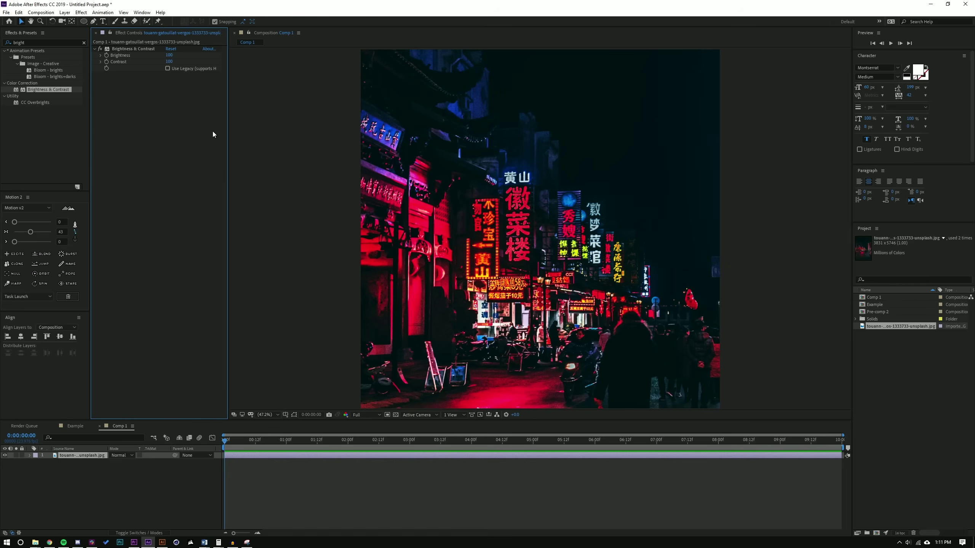
# Step: Find the Black & White color correction effect and apply it to the street photo
pyautogui.click(48, 41)
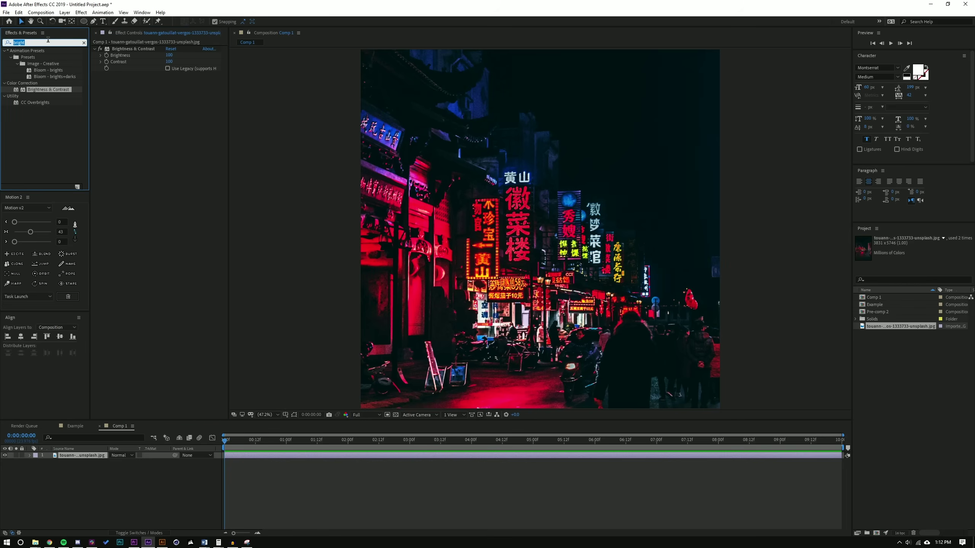
pyautogui.write('black')
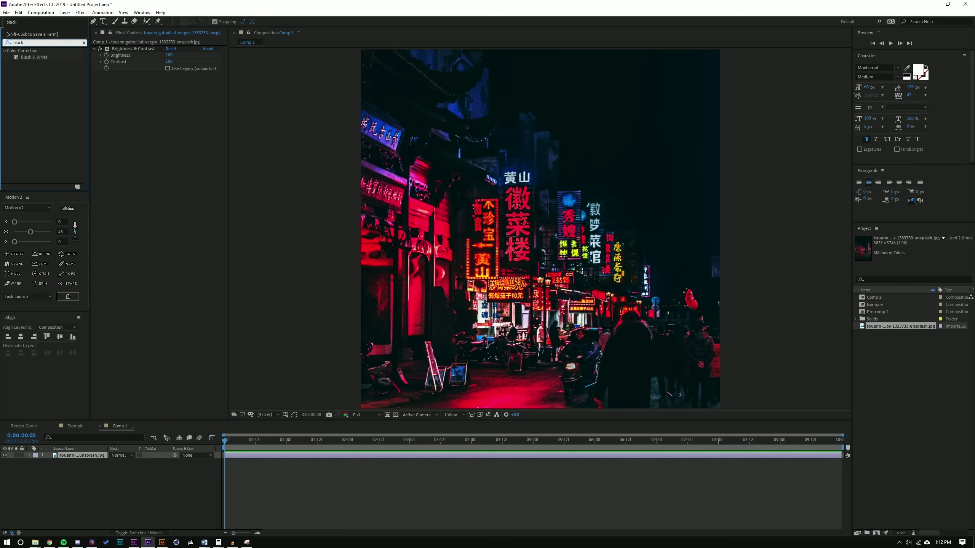
pyautogui.doubleClick(26, 57)
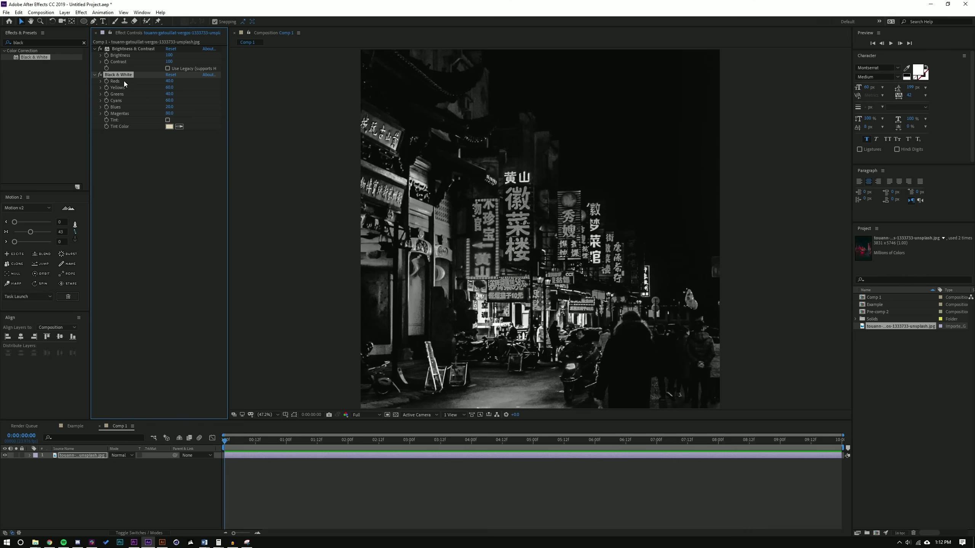
# Step: Strongly raise the Black & White reds, yellows, greens and blues, lower cyans to 7 and set magentas to 174
pyautogui.moveTo(168, 81); pyautogui.dragTo(307, 88)
pyautogui.moveTo(169, 94); pyautogui.dragTo(327, 93)
pyautogui.moveTo(169, 100); pyautogui.dragTo(67, 108)
pyautogui.moveTo(202, 106)
pyautogui.mouseDown()
pyautogui.moveTo(218, 109)
pyautogui.moveTo(207, 118)
pyautogui.mouseUp()
pyautogui.scroll(-2, 495, 284)
pyautogui.scroll(2, 553, 284)
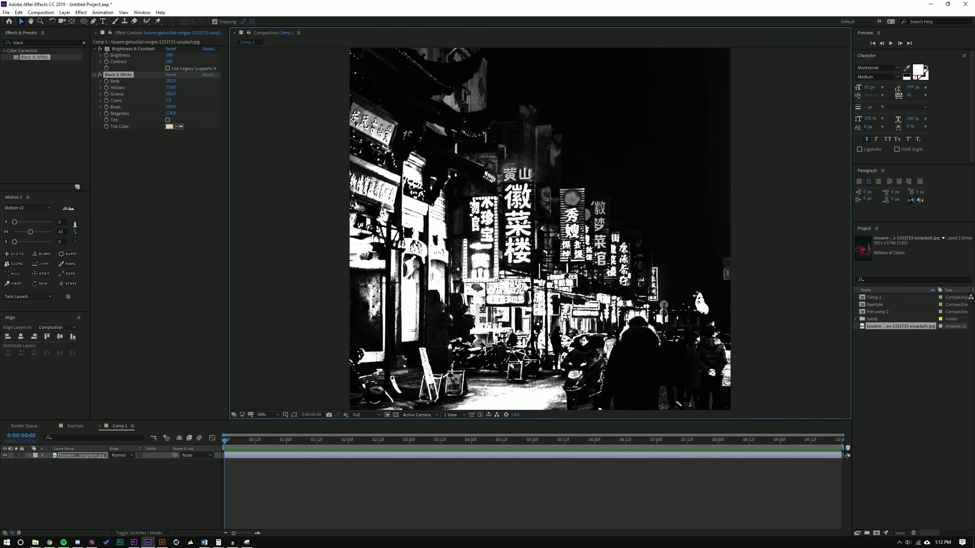
# Step: Move the photo's anchor point straight up beside the large vertical sign and shift the photo slightly higher in the frame
pyautogui.click(165, 439)
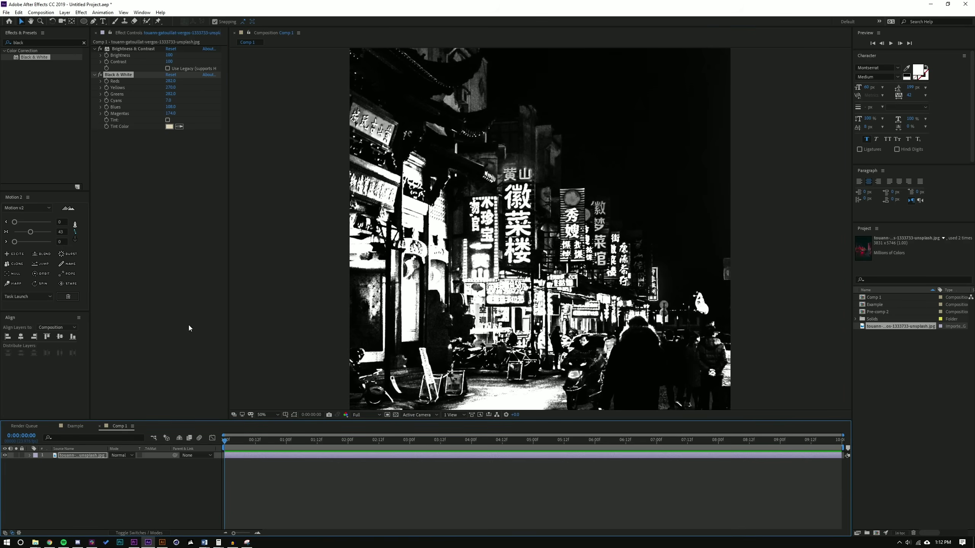
pyautogui.click(387, 327)
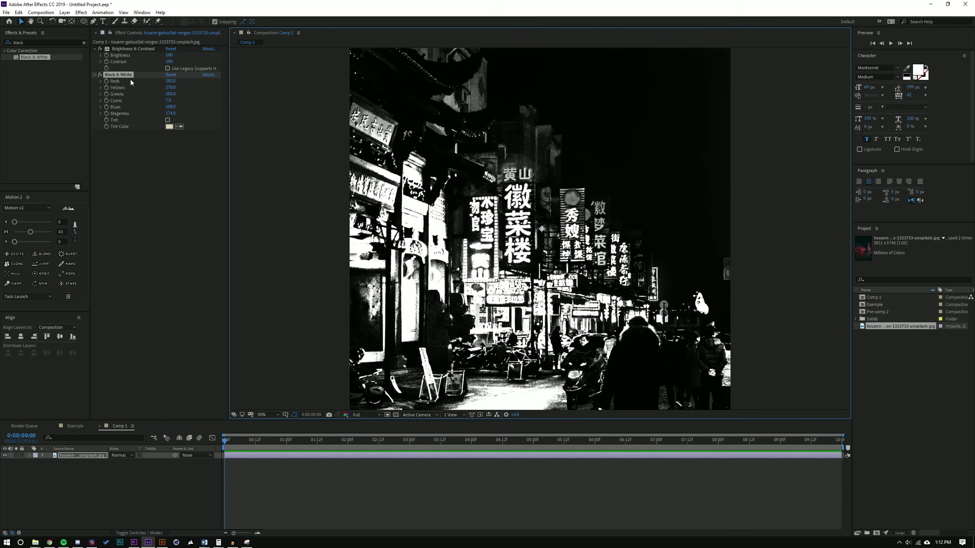
pyautogui.click(71, 22)
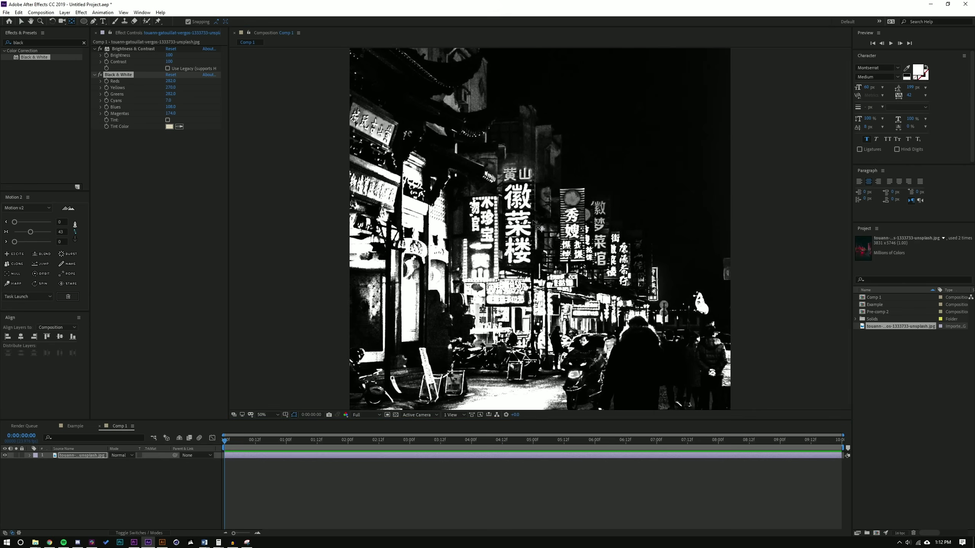
pyautogui.moveTo(541, 229); pyautogui.dragTo(541, 183)
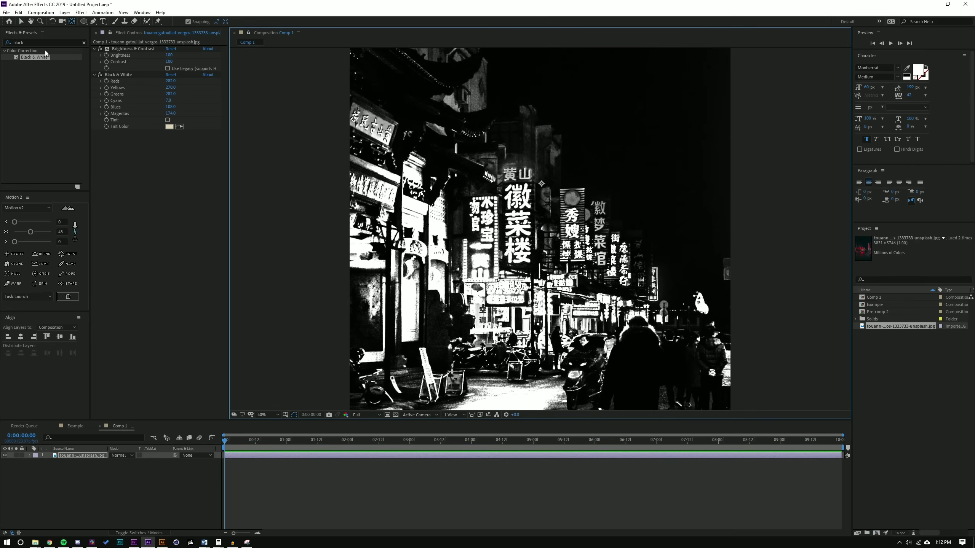
pyautogui.click(25, 21)
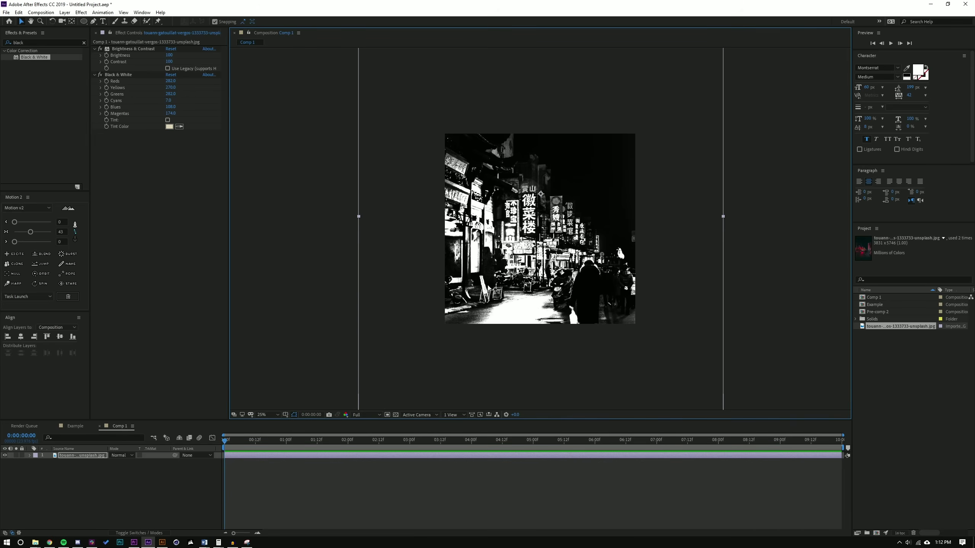
pyautogui.press('.')
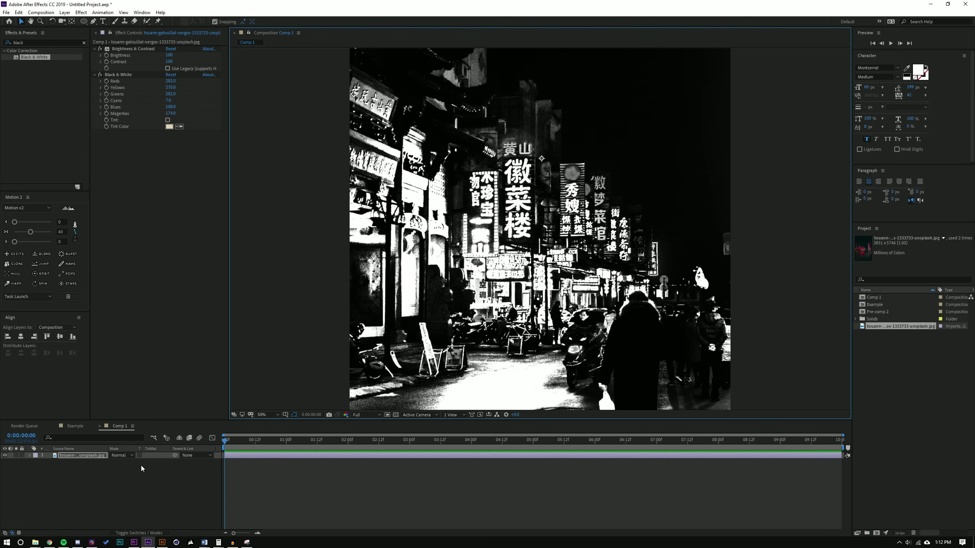
# Step: Reveal the photo's Rotation property and try tilting the photo clockwise around its anchor point
pyautogui.press('r')
pyautogui.moveTo(117, 461); pyautogui.dragTo(119, 462)
pyautogui.click(119, 461)
pyautogui.write('15')
pyautogui.press('Return')
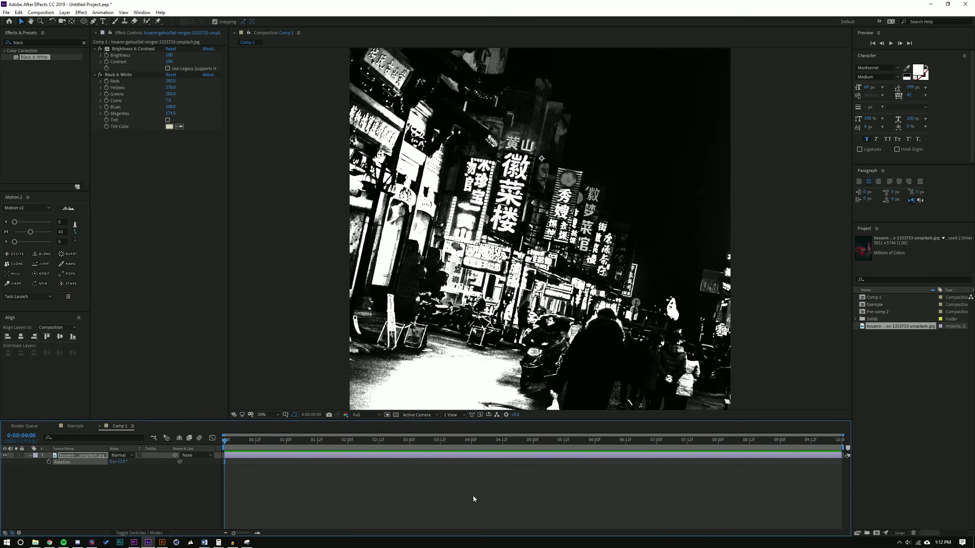
# Step: Keyframe the photo's rotation at 0° at the start of the composition and at -15° at 5 seconds
pyautogui.click(534, 444)
pyautogui.press('Return')
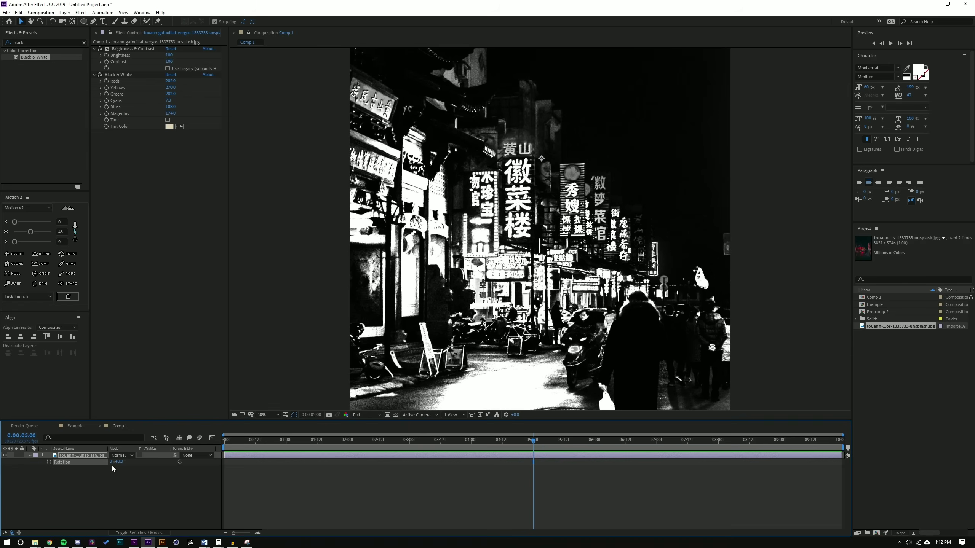
pyautogui.press('Home')
pyautogui.click(49, 463)
pyautogui.click(534, 441)
pyautogui.moveTo(125, 462); pyautogui.dragTo(119, 462)
pyautogui.click(119, 462)
pyautogui.write('-15')
pyautogui.press('Return')
# Step: Copy the starting rotation keyframe to the end of the composition and preview the looping rotation
pyautogui.moveTo(541, 442); pyautogui.dragTo(868, 426)
pyautogui.moveTo(241, 473); pyautogui.dragTo(223, 461)
pyautogui.hotkey('ctrl', 'c')
pyautogui.hotkey('ctrl', 'v')
pyautogui.click(457, 473)
pyautogui.moveTo(312, 449); pyautogui.dragTo(868, 455)
pyautogui.scroll(-2, 543, 264)
pyautogui.press('space')
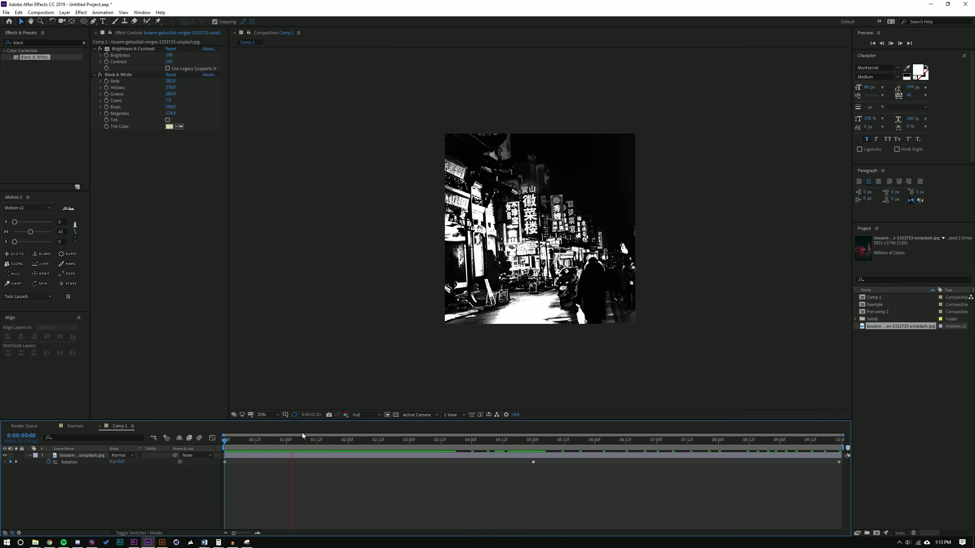
# Step: Create a new 2000 x 2000 px, 10-second composition and place Comp 1 inside it as a layer
pyautogui.press('space')
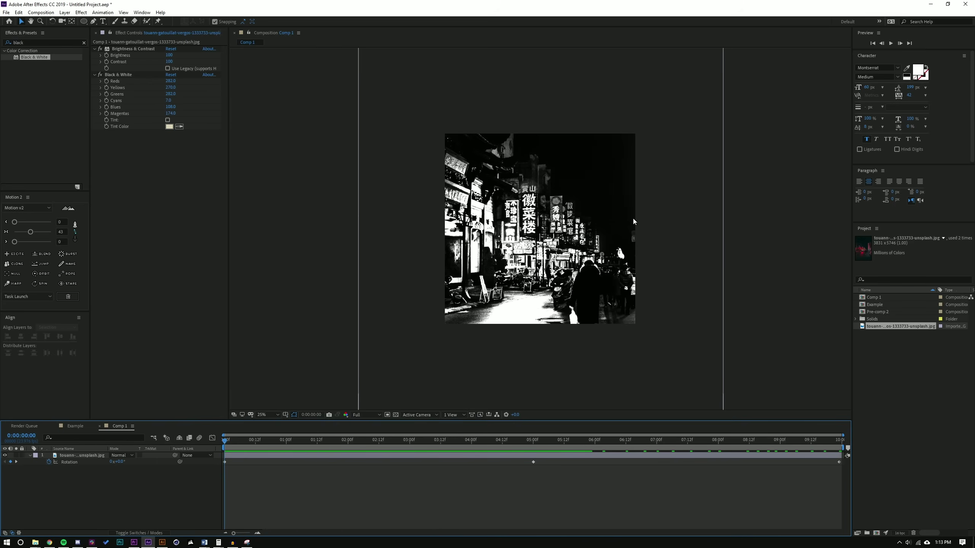
pyautogui.click(42, 13)
pyautogui.click(42, 19)
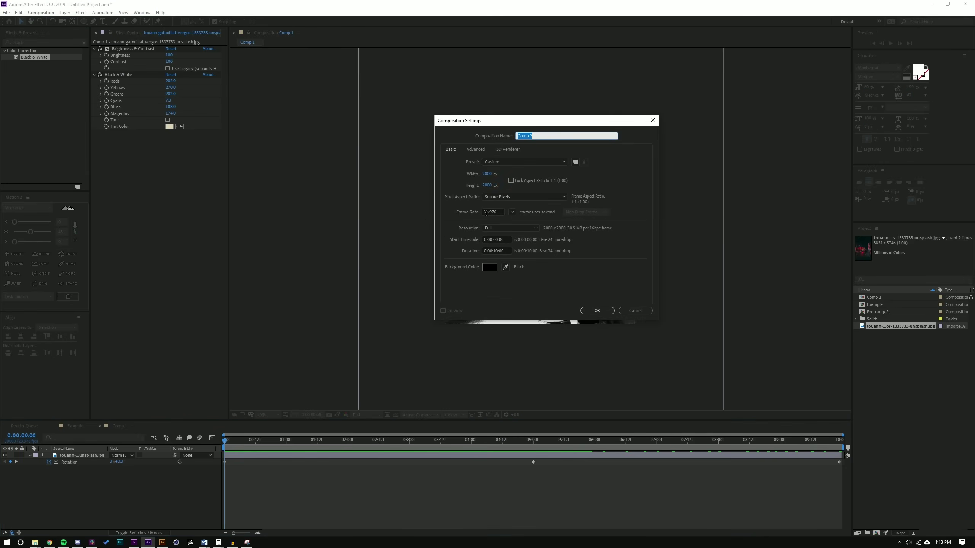
pyautogui.click(604, 313)
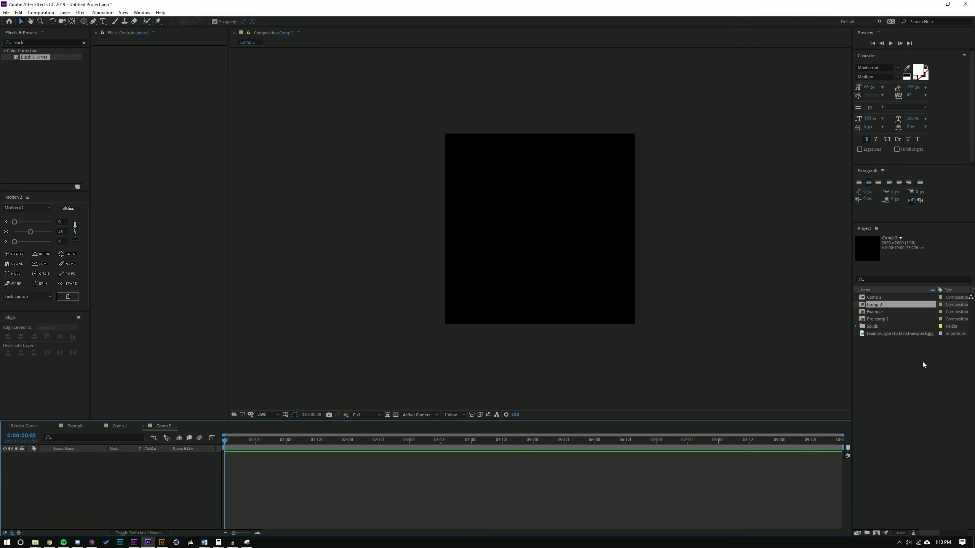
pyautogui.click(866, 299)
pyautogui.moveTo(872, 297); pyautogui.dragTo(538, 230)
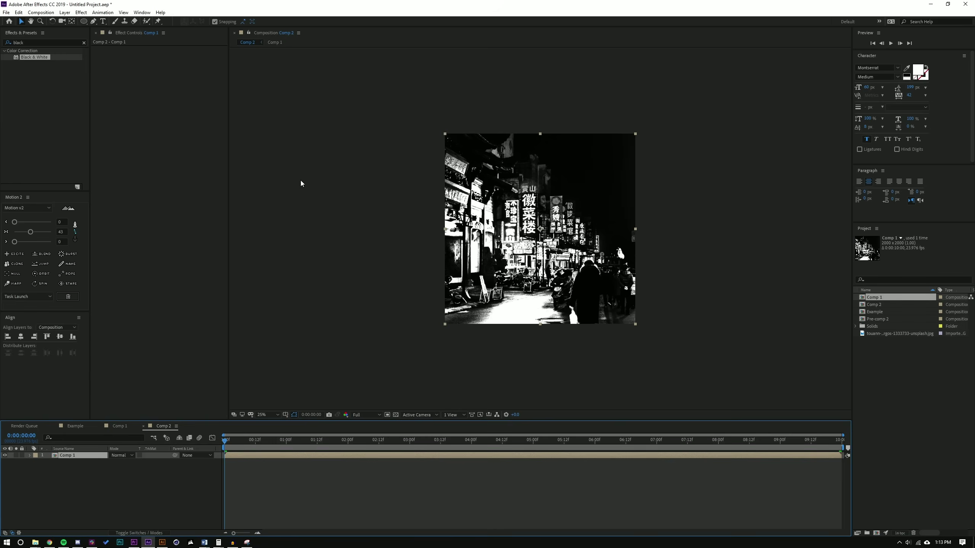
# Step: Find the CC Kaleida effect and apply it to the Comp 1 layer
pyautogui.click(40, 42)
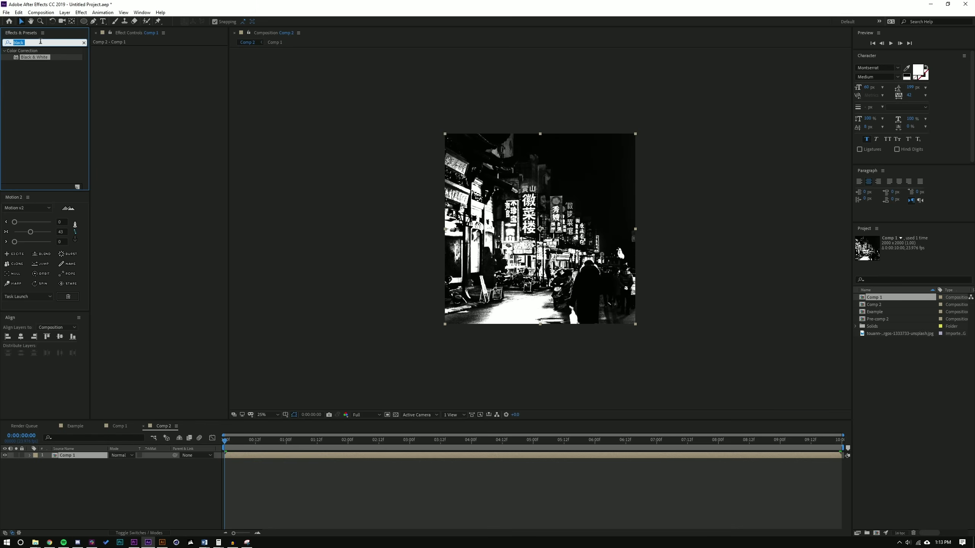
pyautogui.write('cc ka')
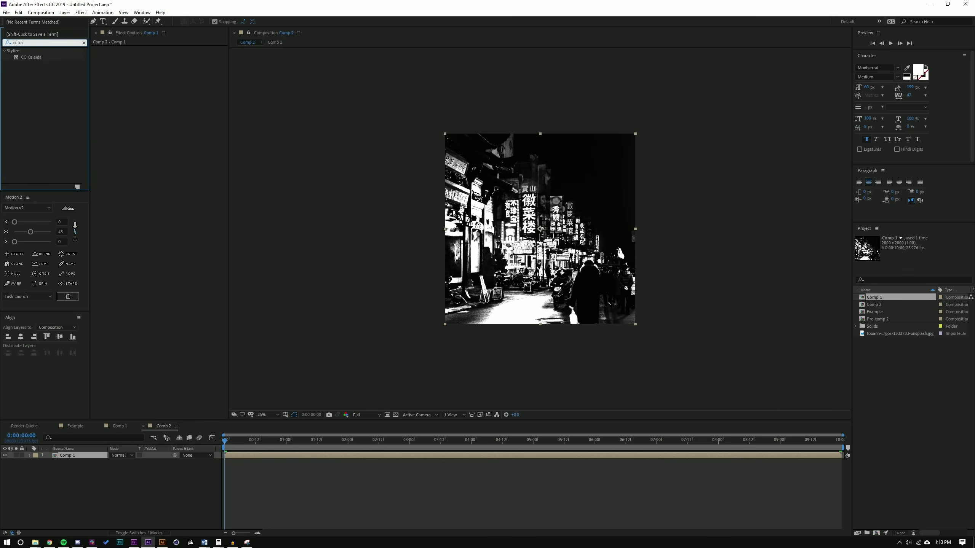
pyautogui.moveTo(31, 57); pyautogui.dragTo(506, 188)
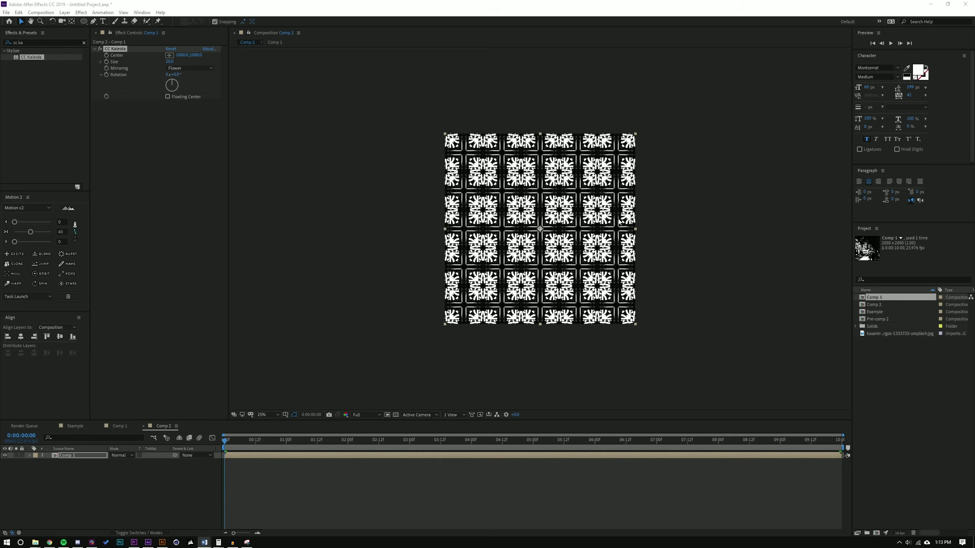
pyautogui.press('.')
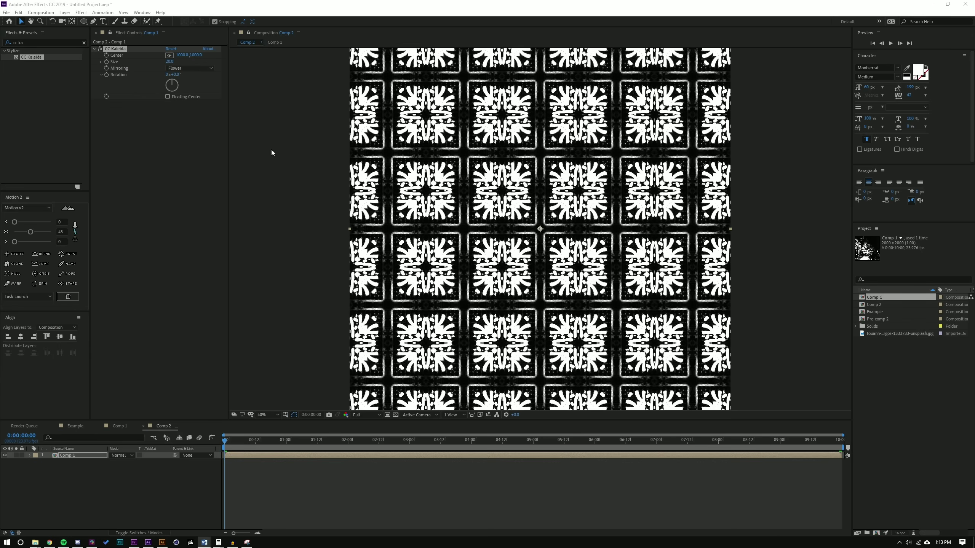
# Step: Enlarge the CC Kaleida size to about 47 and try the Unfold, Wheel, Starlish and Dia Cross mirroring modes
pyautogui.moveTo(169, 61); pyautogui.dragTo(582, 140)
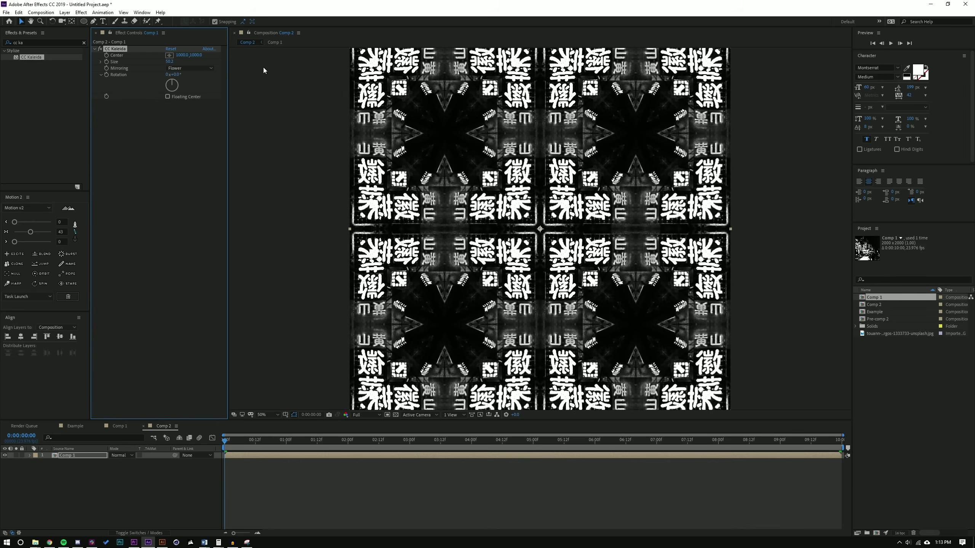
pyautogui.moveTo(172, 62)
pyautogui.mouseDown()
pyautogui.moveTo(119, 62)
pyautogui.moveTo(158, 62)
pyautogui.mouseUp()
pyautogui.click(189, 68)
pyautogui.click(190, 77)
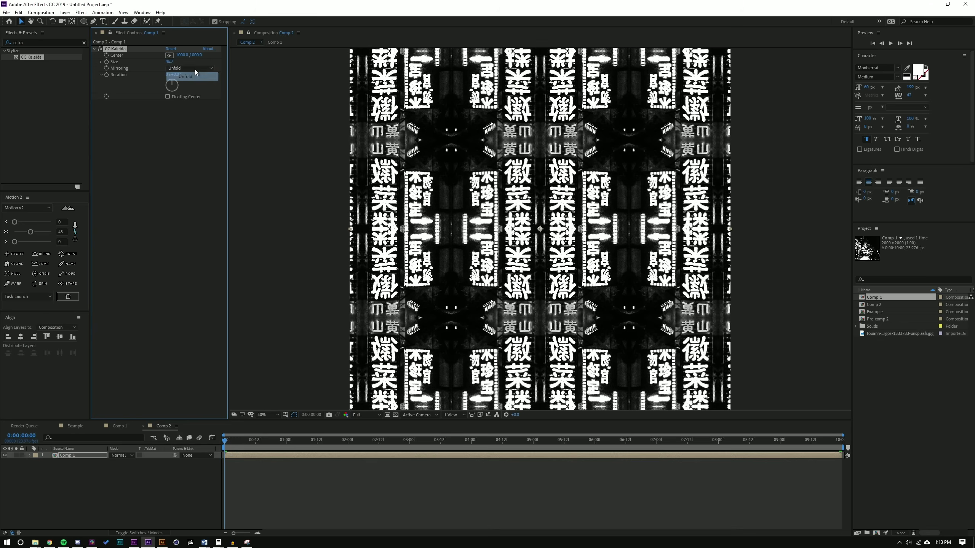
pyautogui.click(198, 67)
pyautogui.click(185, 84)
pyautogui.click(194, 68)
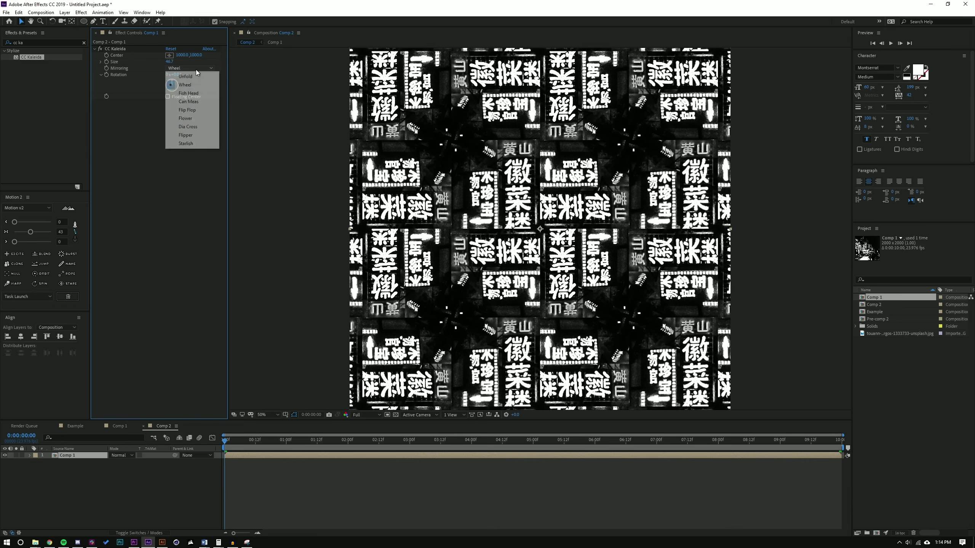
pyautogui.click(190, 143)
pyautogui.click(204, 70)
pyautogui.click(196, 127)
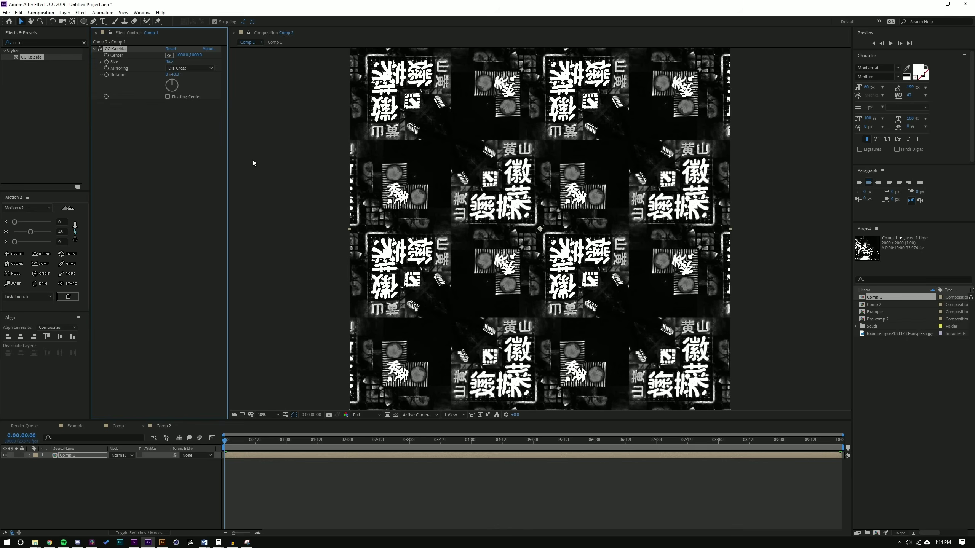
# Step: Set the CC Kaleida mirroring to Starlish and its size to 30
pyautogui.click(185, 68)
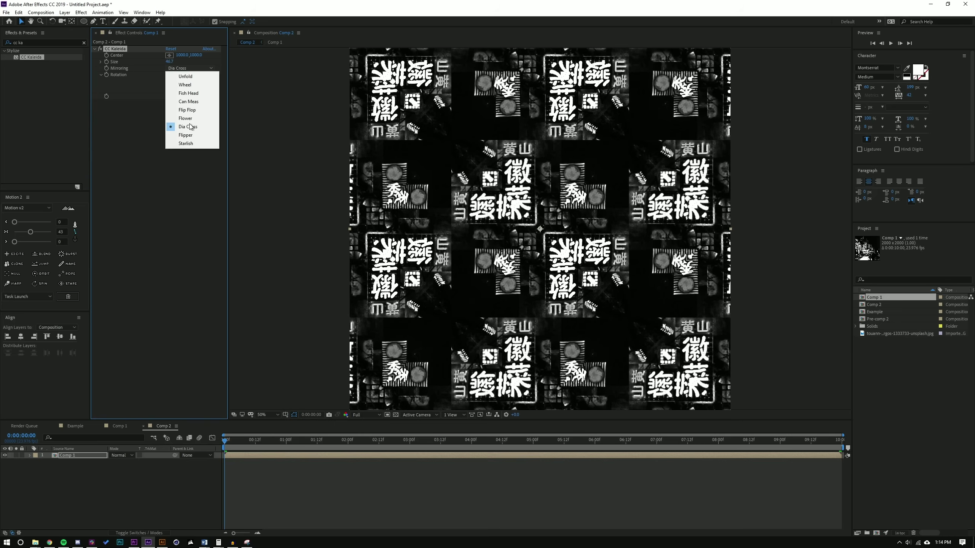
pyautogui.click(194, 144)
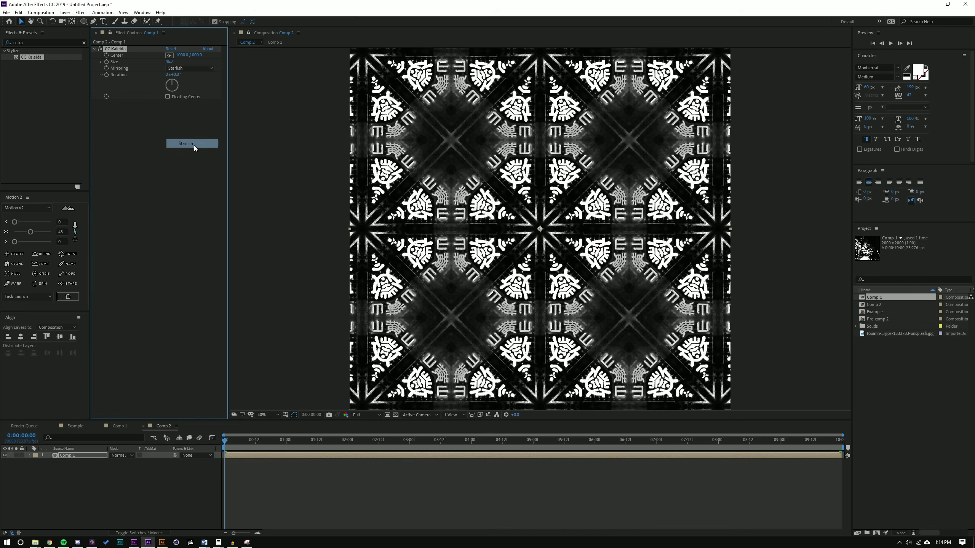
pyautogui.click(171, 61)
pyautogui.write('30')
pyautogui.press('Return')
# Step: Set the CC Kaleida rotation to -100°
pyautogui.moveTo(174, 75); pyautogui.dragTo(186, 78)
pyautogui.click(177, 76)
pyautogui.write('-')
pyautogui.write('-100')
pyautogui.press('Return')
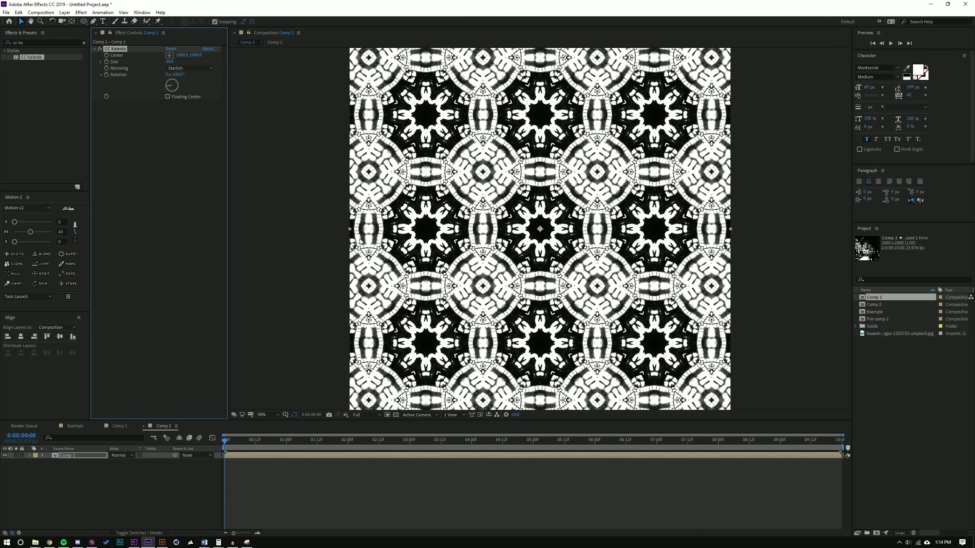
pyautogui.click(180, 139)
# Step: Duplicate the CC Kaleida effect and set the copy's rotation to 45° and size to 80
pyautogui.click(121, 50)
pyautogui.hotkey('ctrl', 'd')
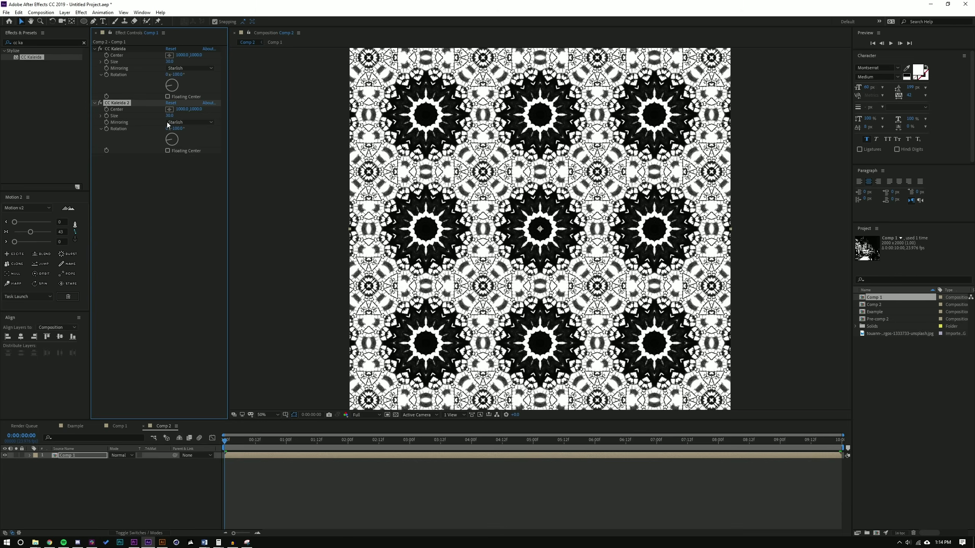
pyautogui.click(179, 130)
pyautogui.write('45')
pyautogui.press('Return')
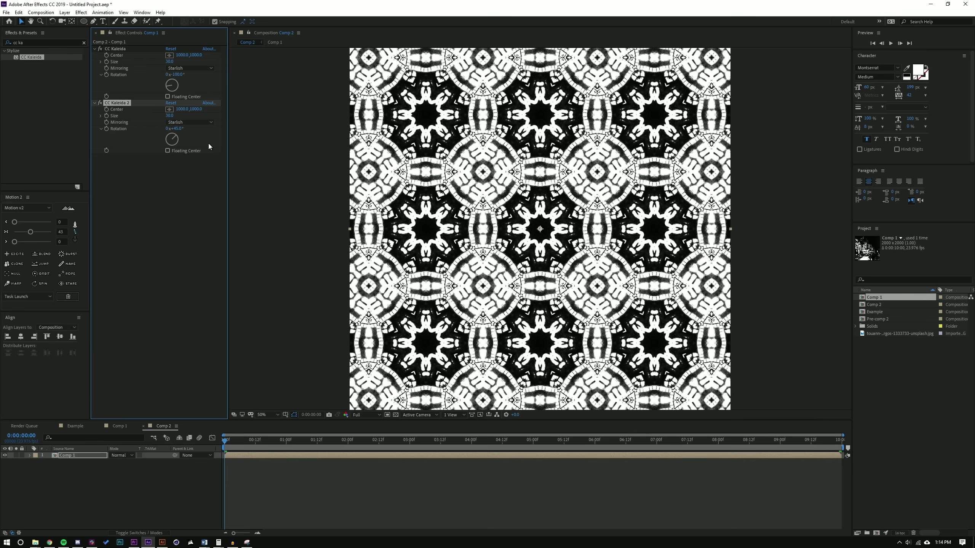
pyautogui.click(170, 115)
pyautogui.write('80')
pyautogui.press('Return')
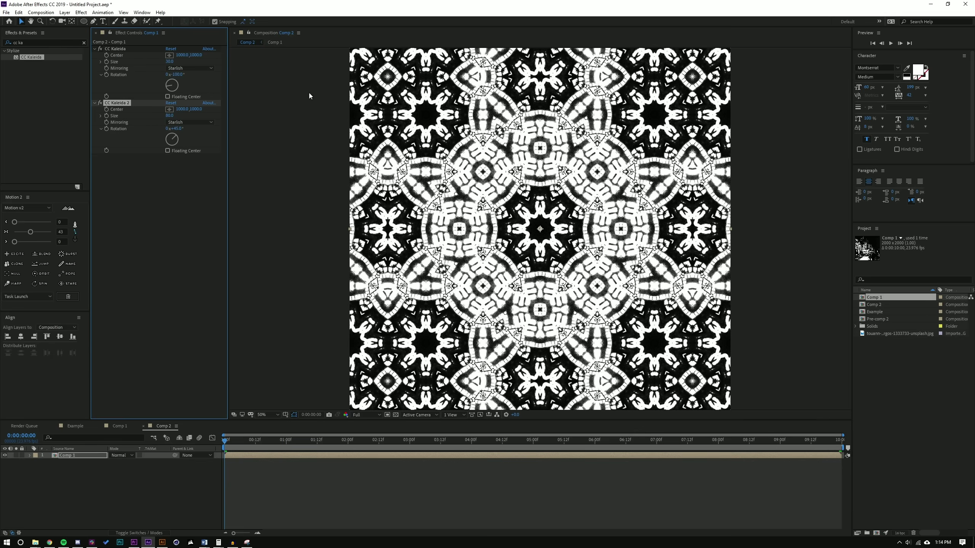
# Step: Preview the moving kaleidoscope pattern and inspect its detail close up
pyautogui.press('space')
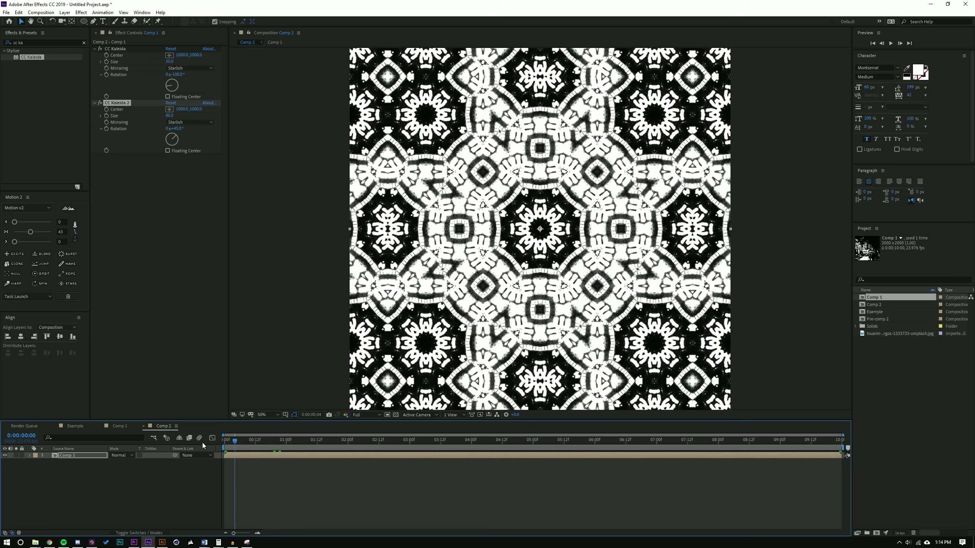
pyautogui.moveTo(333, 448); pyautogui.dragTo(167, 415)
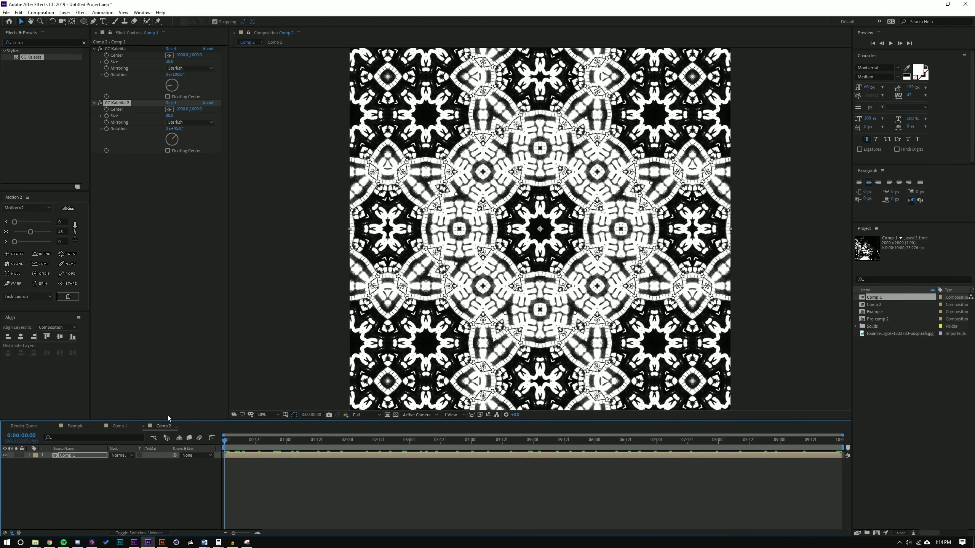
pyautogui.press('/')
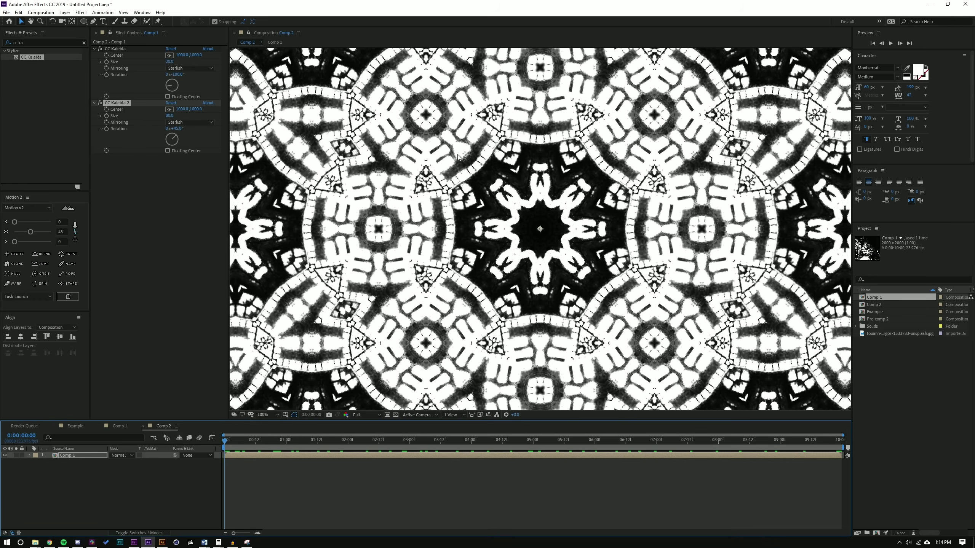
# Step: In Comp 1, lower the photo's Black & White Reds, Greens, Cyans and Blues, raise the Yellows, and preview the pattern in Comp 2
pyautogui.click(126, 427)
pyautogui.scroll(1, 624, 154)
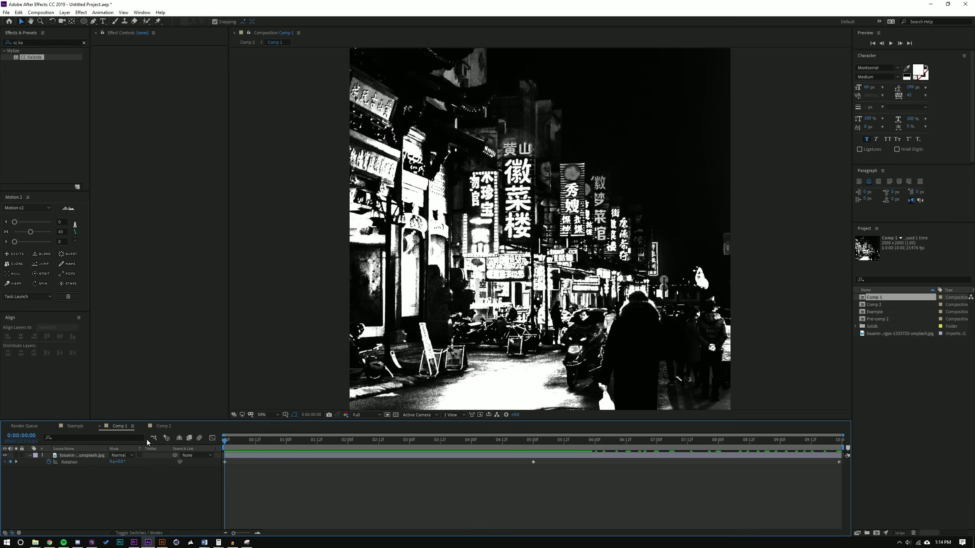
pyautogui.click(84, 456)
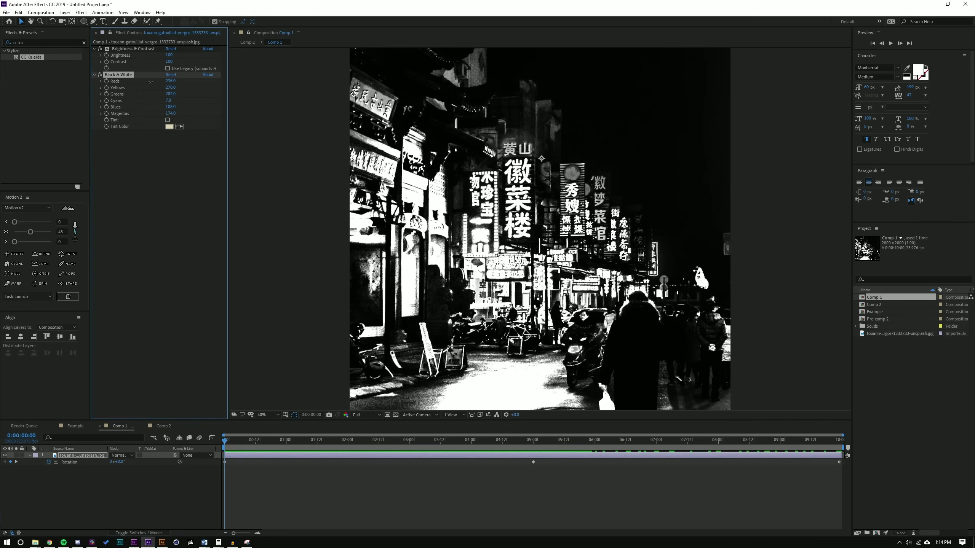
pyautogui.moveTo(161, 76)
pyautogui.mouseDown()
pyautogui.moveTo(180, 77)
pyautogui.moveTo(116, 80)
pyautogui.moveTo(154, 87)
pyautogui.mouseUp()
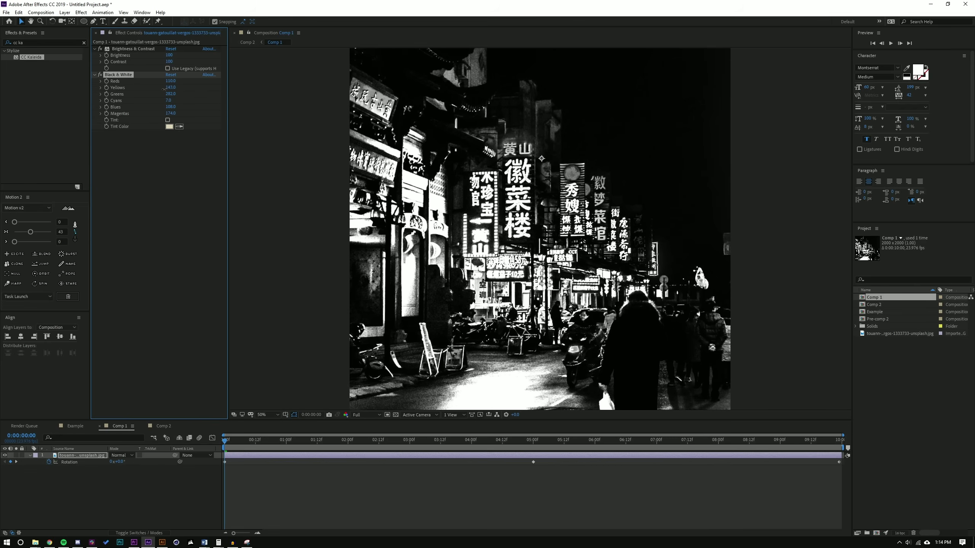
pyautogui.moveTo(170, 94)
pyautogui.mouseDown()
pyautogui.moveTo(120, 99)
pyautogui.moveTo(169, 96)
pyautogui.moveTo(167, 75)
pyautogui.mouseUp()
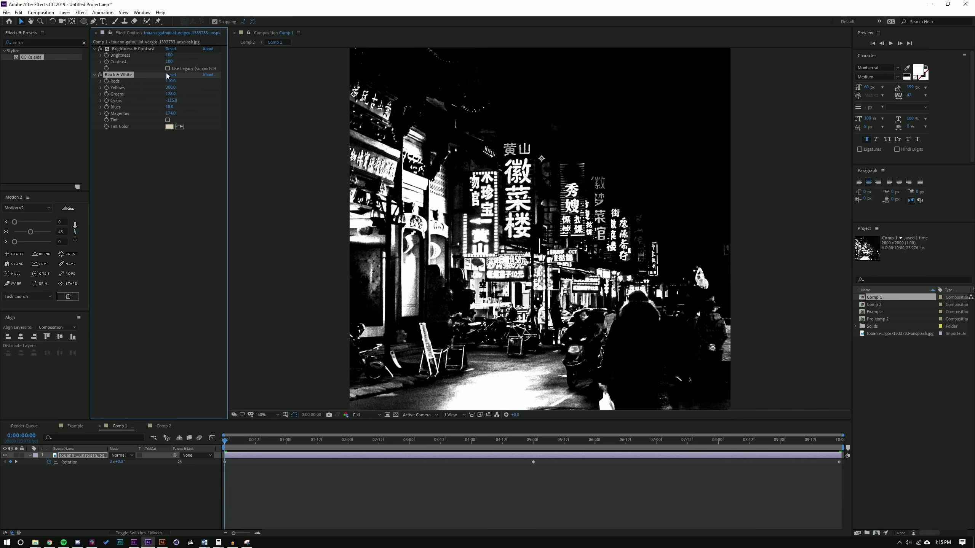
pyautogui.click(163, 426)
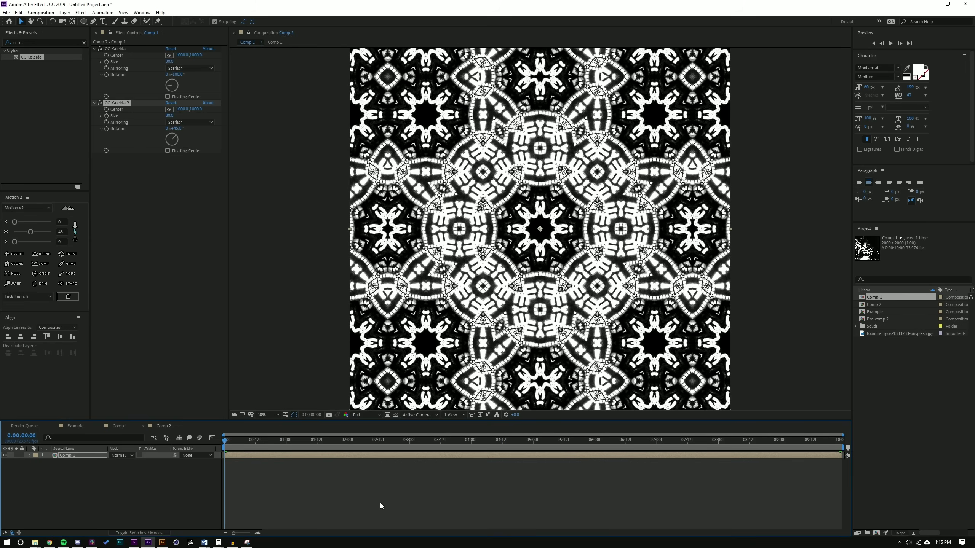
pyautogui.press('space')
# Step: Add Rotation keyframes to both CC Kaleida effects at the composition's start and reveal them in the timeline
pyautogui.click(105, 129)
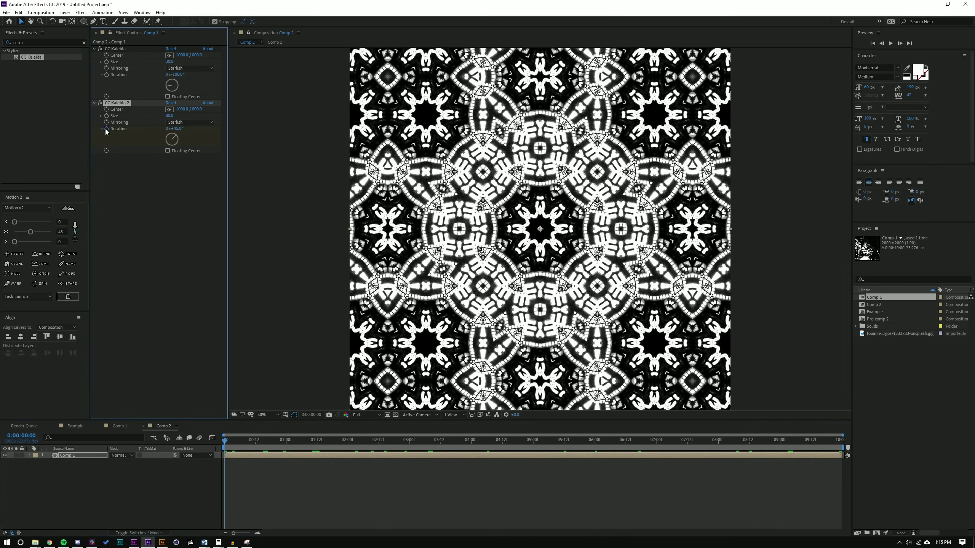
pyautogui.keyDown('shift'); pyautogui.click(105, 76); pyautogui.keyUp('shift')
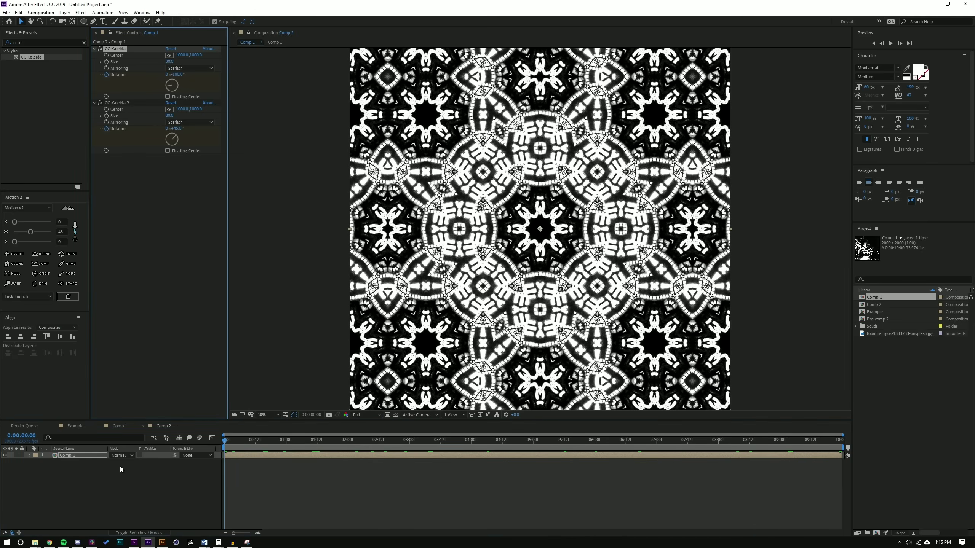
pyautogui.press('u')
# Step: Keyframe the first CC Kaleida's rotation at about -136° at 3 seconds and the second's at about 77° at 6 seconds
pyautogui.click(408, 442)
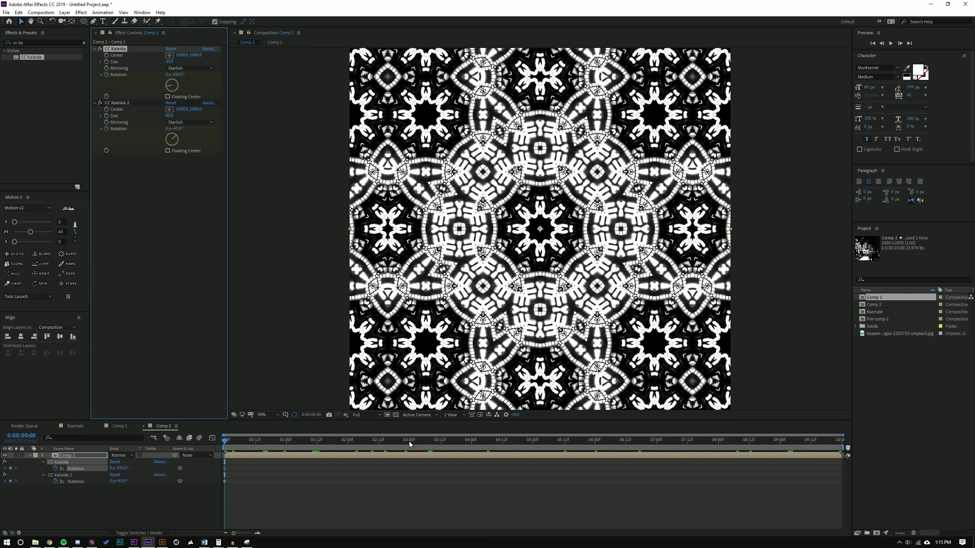
pyautogui.click(390, 517)
pyautogui.moveTo(178, 75); pyautogui.dragTo(46, 86)
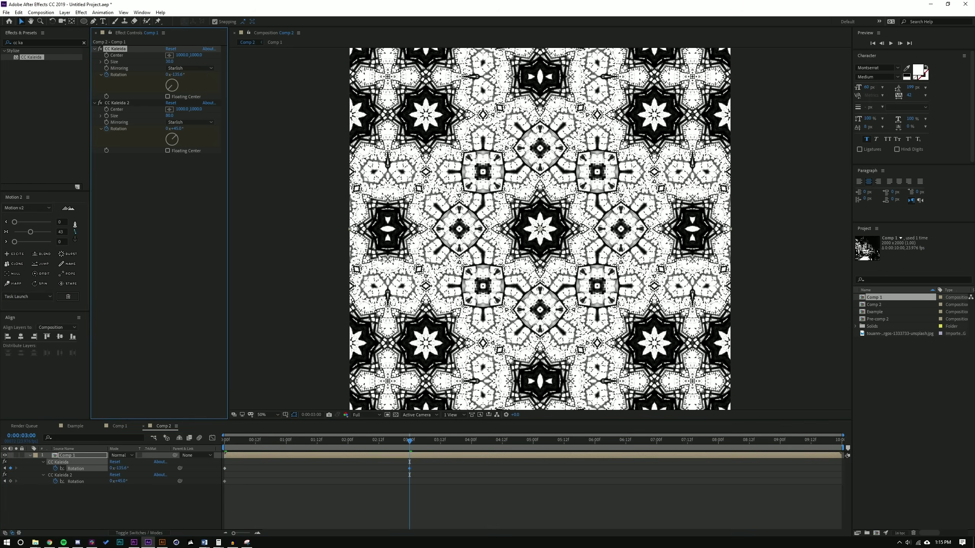
pyautogui.click(595, 444)
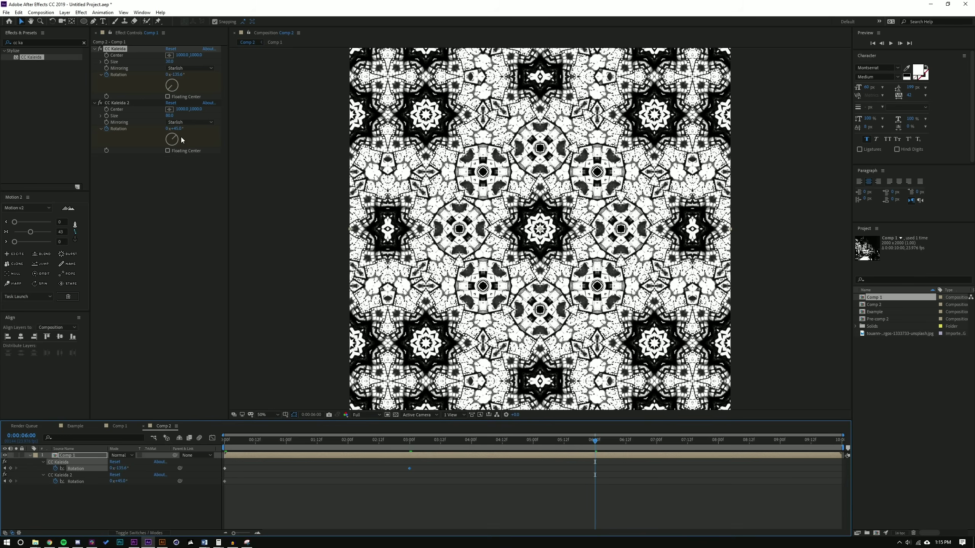
pyautogui.moveTo(178, 129); pyautogui.dragTo(302, 134)
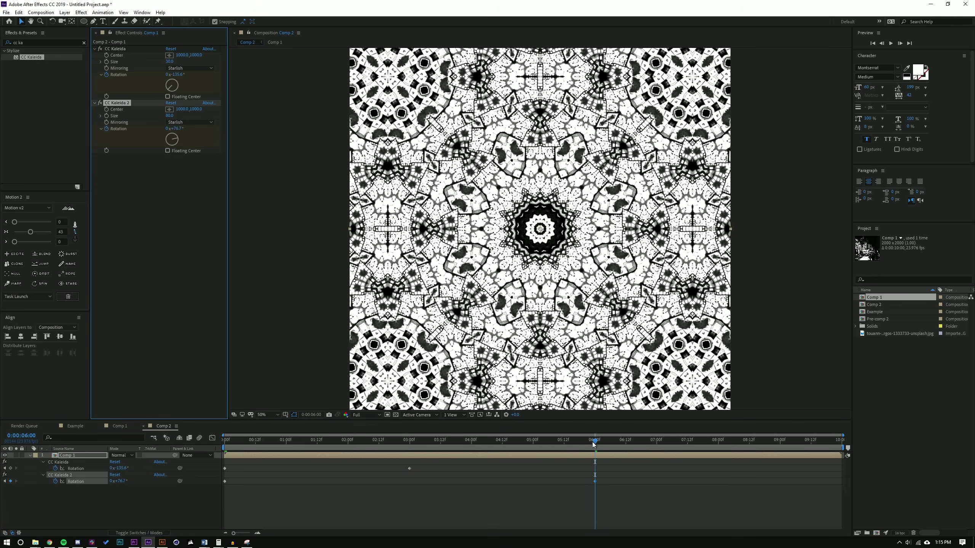
# Step: Copy both effects' starting rotation keyframes to the last frame of the composition
pyautogui.moveTo(594, 444); pyautogui.dragTo(863, 437)
pyautogui.moveTo(255, 496); pyautogui.dragTo(204, 465)
pyautogui.hotkey('ctrl', 'c')
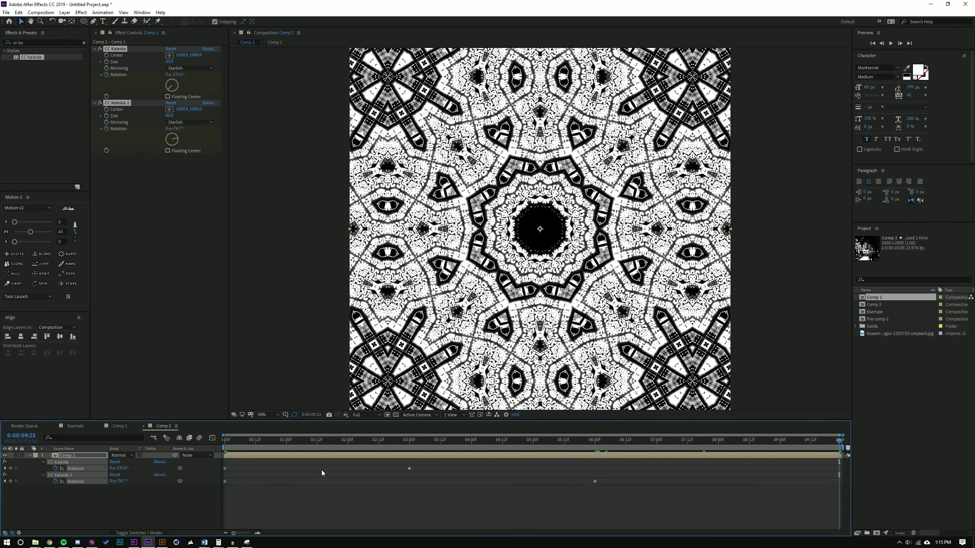
pyautogui.hotkey('ctrl', 'v')
# Step: Select all Rotation keyframes of both CC Kaleida effects and ease them with the Motion 2 ease value of 45
pyautogui.click(779, 498)
pyautogui.moveTo(840, 495); pyautogui.dragTo(222, 456)
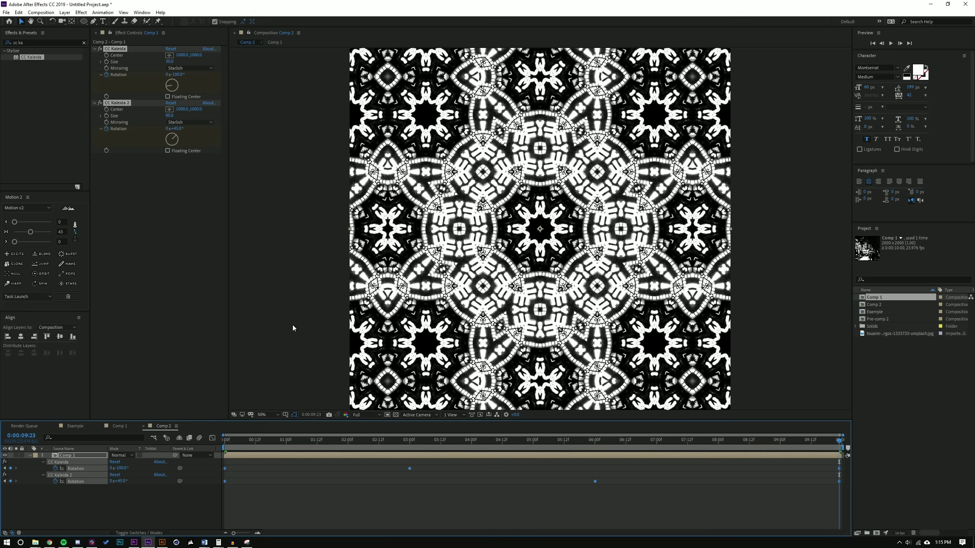
pyautogui.moveTo(378, 441); pyautogui.dragTo(398, 456)
pyautogui.click(31, 232)
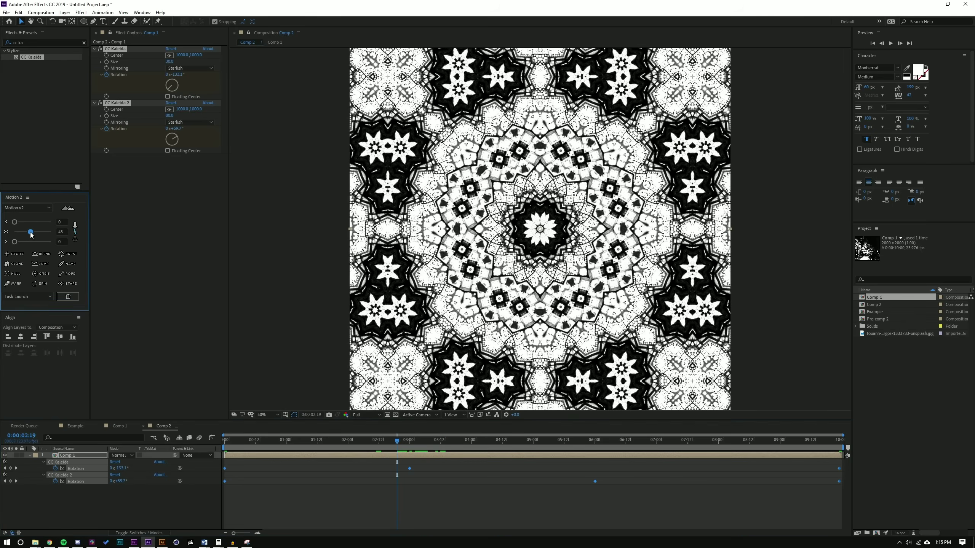
pyautogui.click(148, 513)
# Step: Inspect the graph of the first CC Kaleida's Rotation and preview the eased animation from the start
pyautogui.click(76, 468)
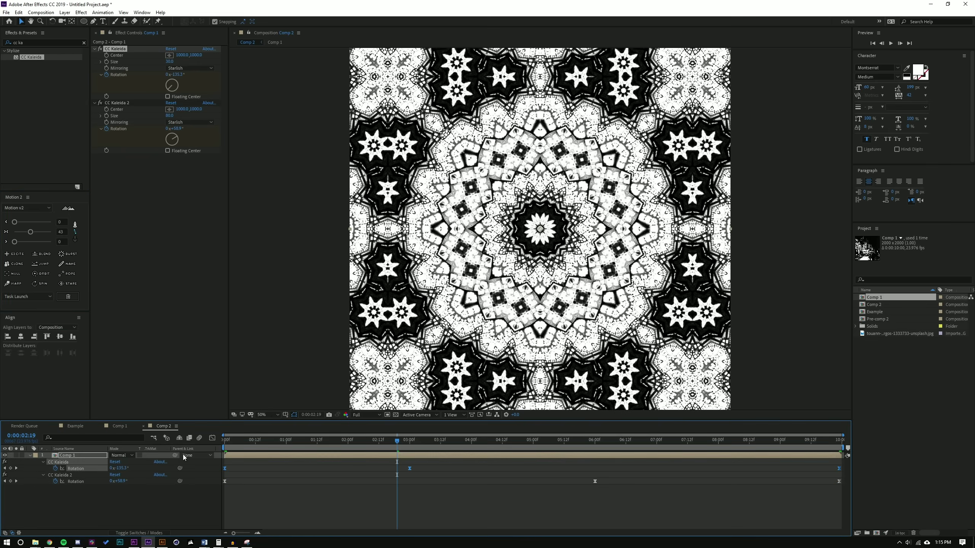
pyautogui.click(212, 438)
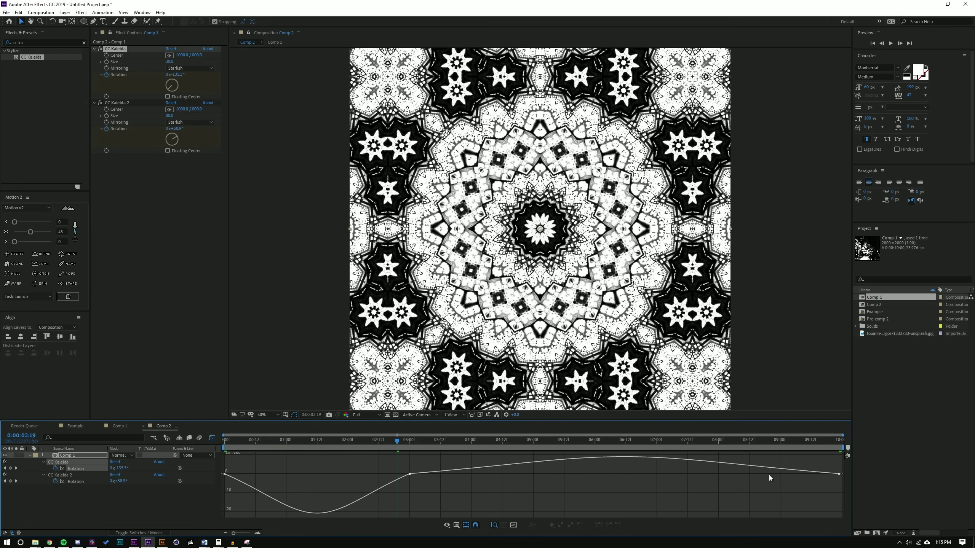
pyautogui.click(212, 438)
pyautogui.moveTo(271, 444); pyautogui.dragTo(156, 439)
pyautogui.press('space')
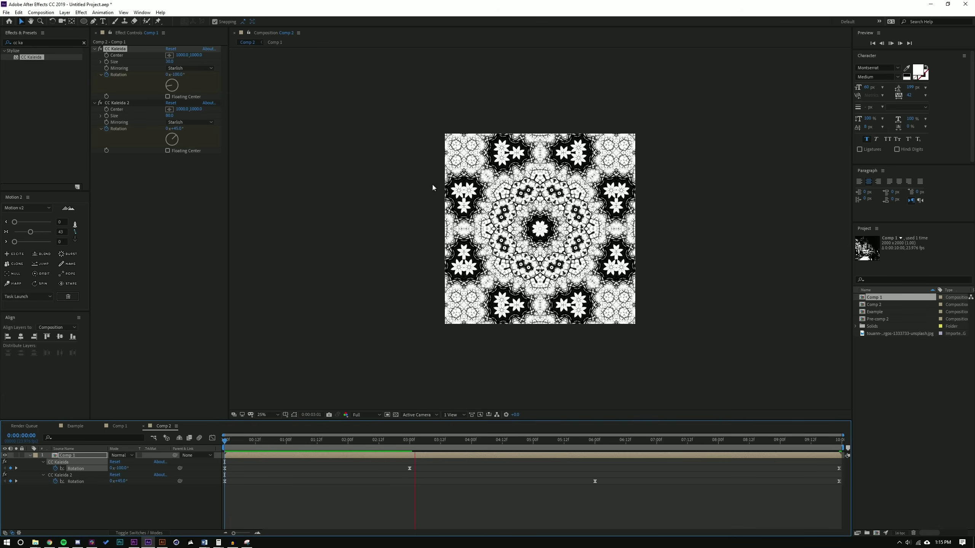
pyautogui.press('space')
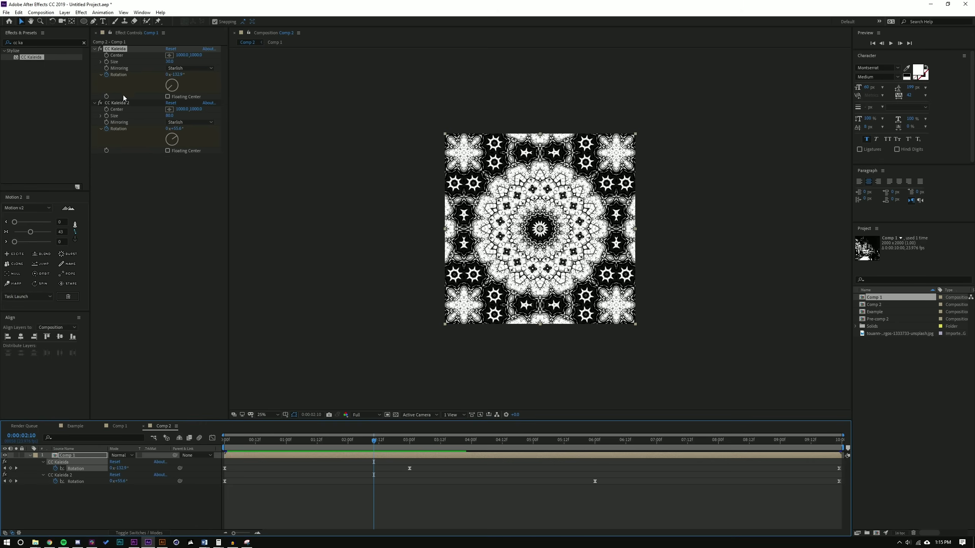
# Step: Try other Mirroring options on the first CC Kaleida, set it to Flipper, and preview the pattern
pyautogui.click(190, 68)
pyautogui.click(194, 102)
pyautogui.press('.')
pyautogui.click(190, 68)
pyautogui.click(205, 134)
pyautogui.press('space')
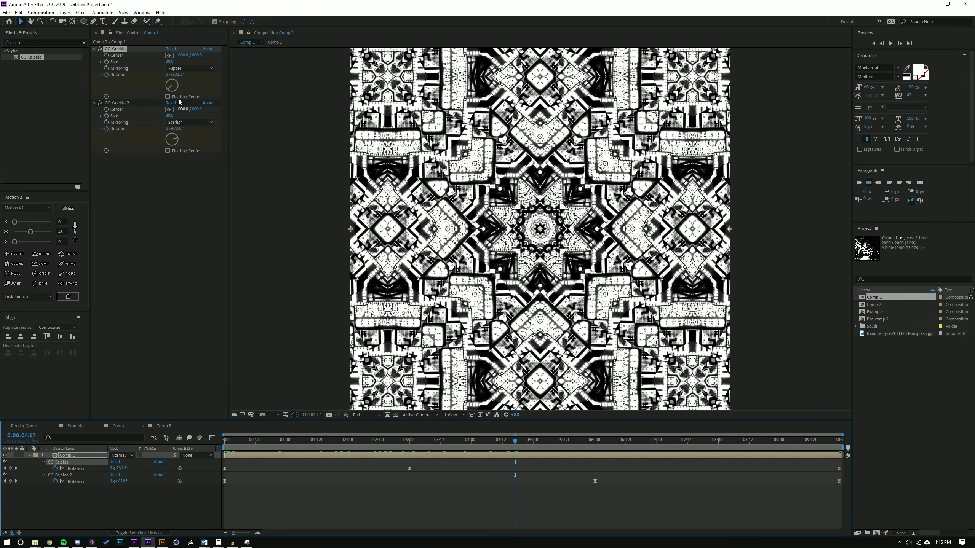
# Step: Experiment with the sizes of both CC Kaleida effects, set the first one's Size to about 24.6, and scrub through the animation
pyautogui.moveTo(169, 61); pyautogui.dragTo(104, 67)
pyautogui.moveTo(342, 441); pyautogui.dragTo(572, 440)
pyautogui.moveTo(169, 115); pyautogui.dragTo(153, 117)
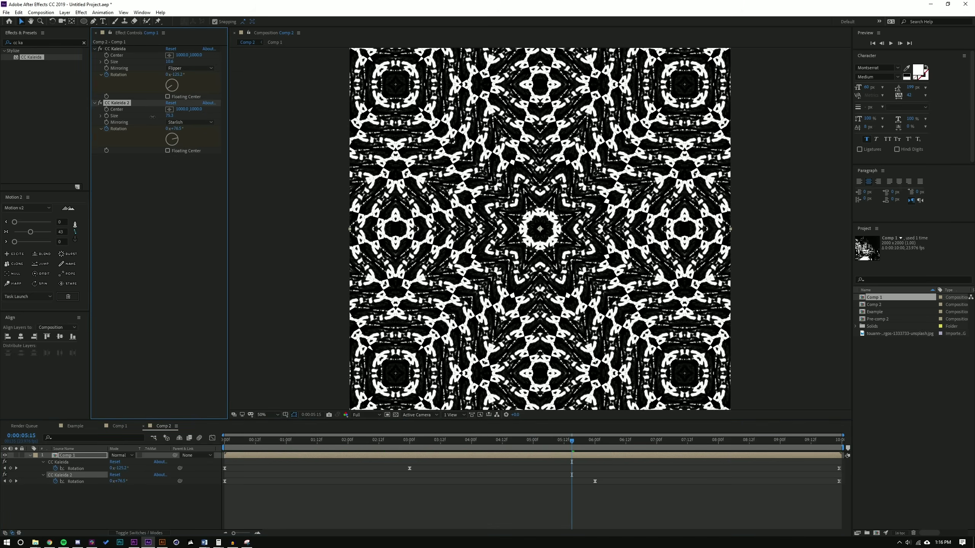
pyautogui.moveTo(169, 61); pyautogui.dragTo(163, 62)
pyautogui.moveTo(196, 57); pyautogui.dragTo(230, 56)
pyautogui.scroll(-2, 549, 209)
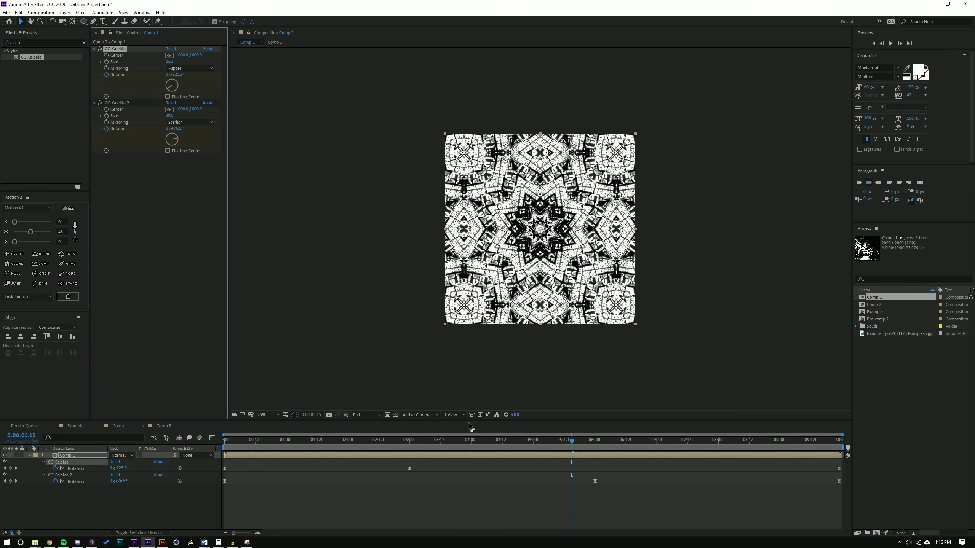
pyautogui.moveTo(462, 440); pyautogui.dragTo(889, 431)
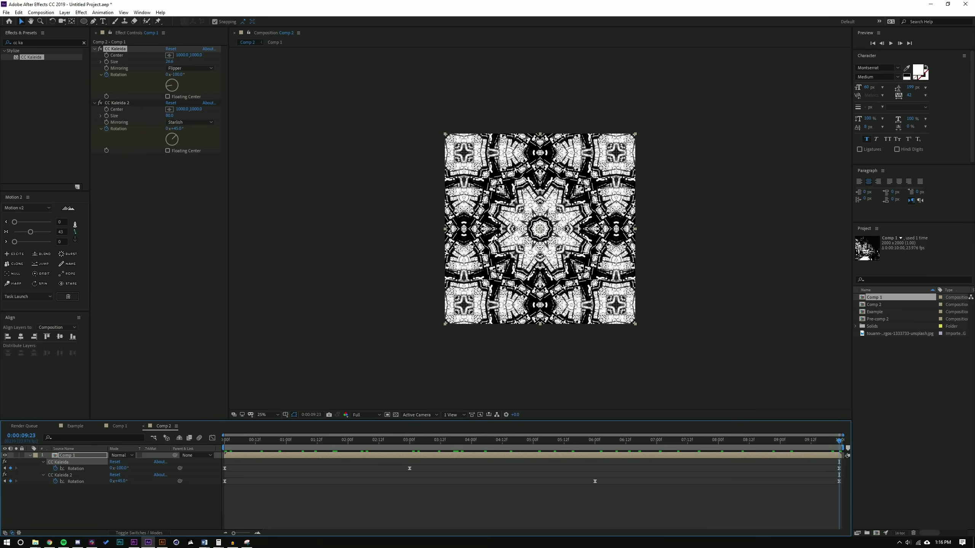
# Step: Add a new adjustment layer above the Comp 1 layer in Comp 2
pyautogui.click(40, 40)
pyautogui.click(64, 13)
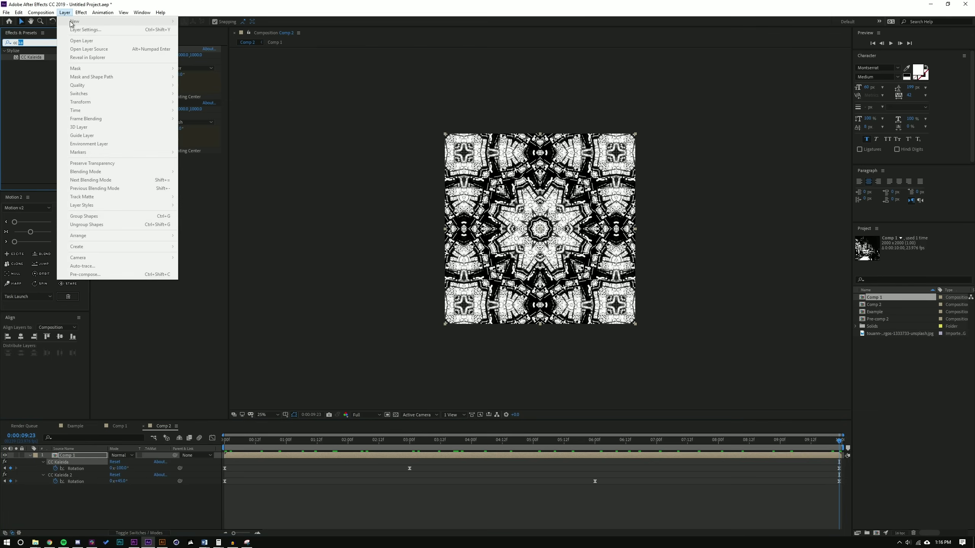
pyautogui.click(292, 144)
pyautogui.click(65, 12)
pyautogui.moveTo(67, 24)
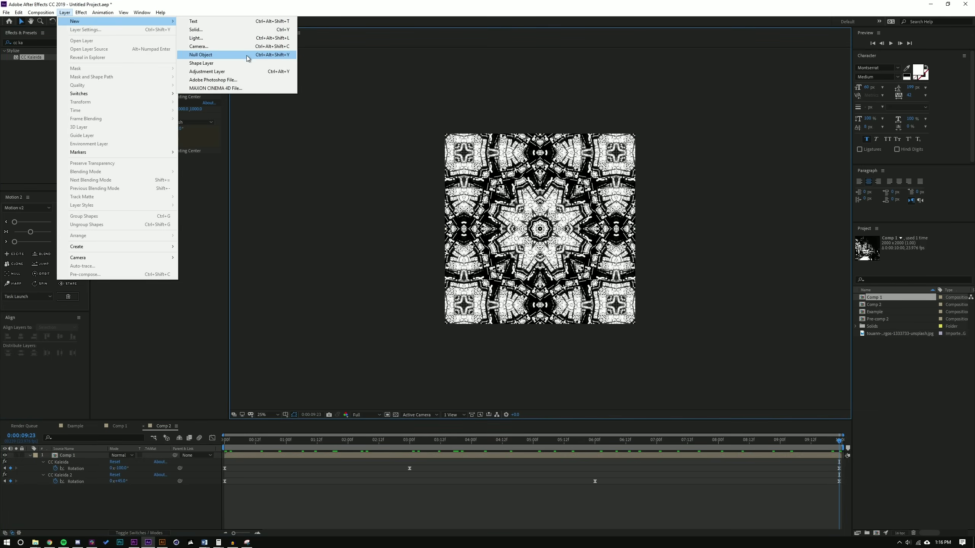
pyautogui.click(207, 72)
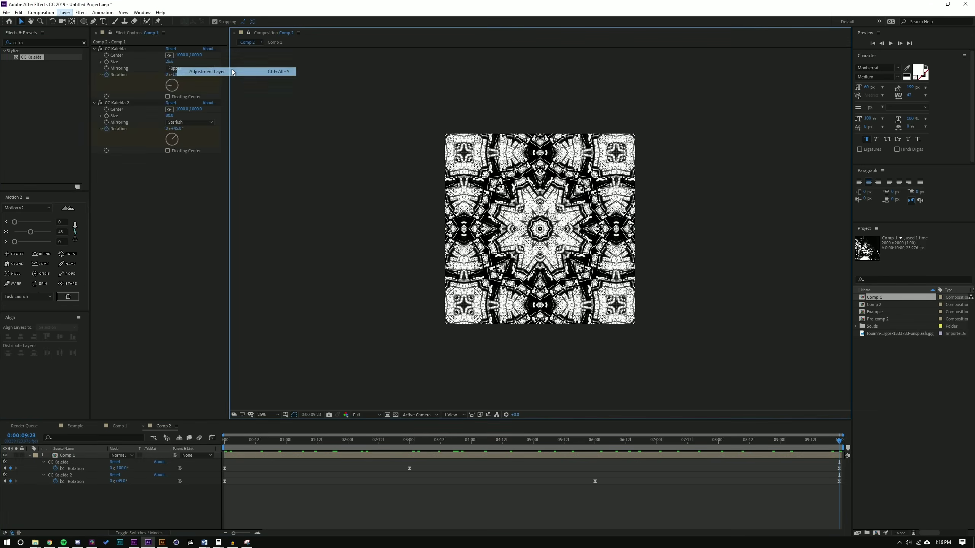
# Step: Find the Tint effect and apply it to the adjustment layer
pyautogui.doubleClick(26, 43)
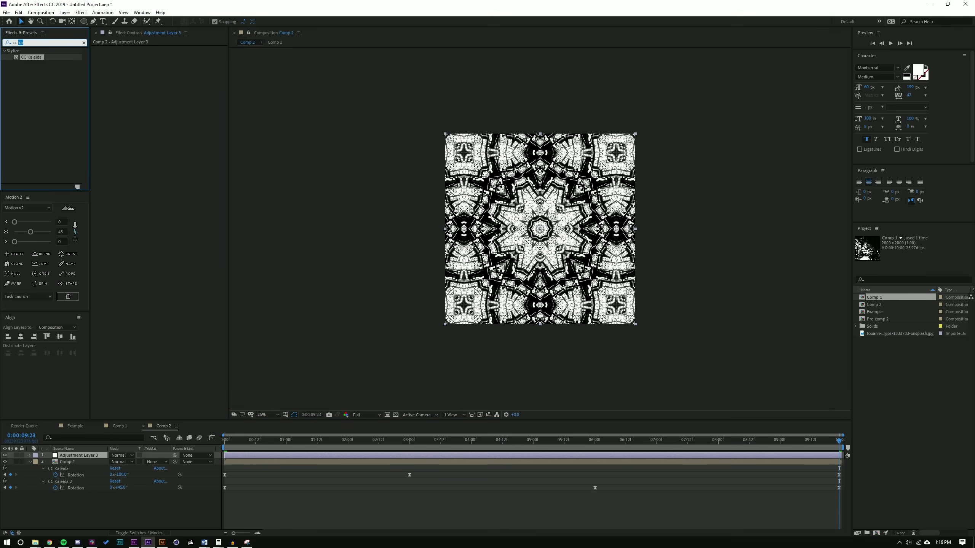
pyautogui.write('tin')
pyautogui.press('BackSpace')
pyautogui.press('BackSpace')
pyautogui.press('BackSpace')
pyautogui.press('BackSpace')
pyautogui.press('BackSpace')
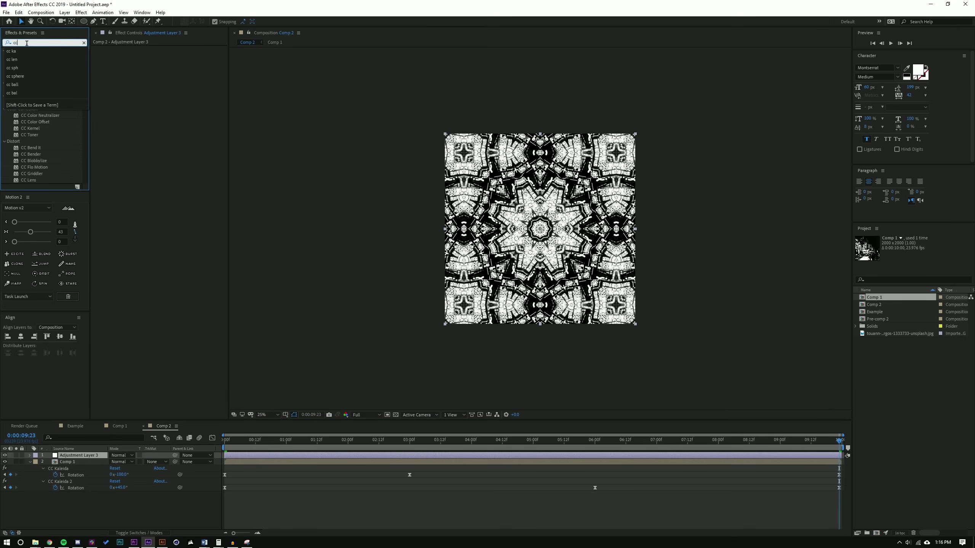
pyautogui.write('tint')
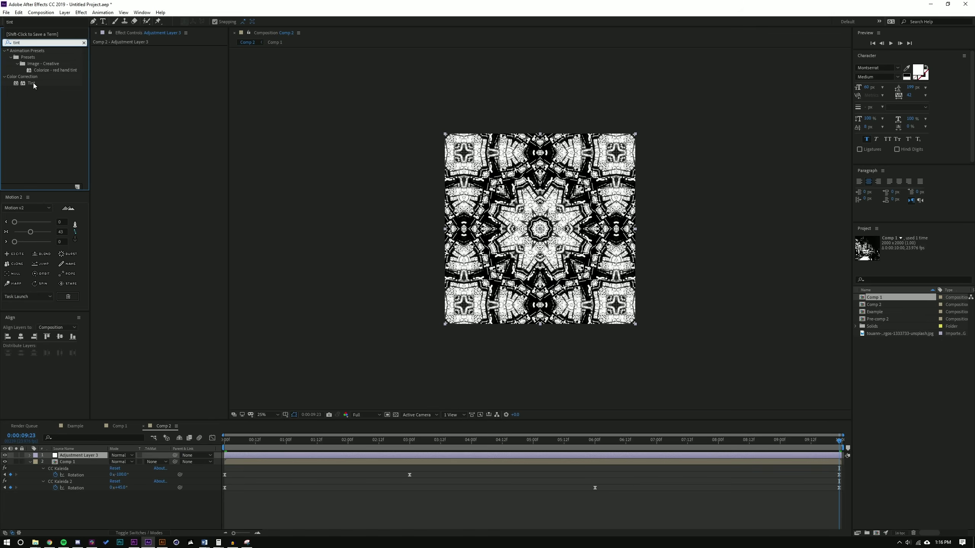
pyautogui.moveTo(32, 83); pyautogui.dragTo(161, 99)
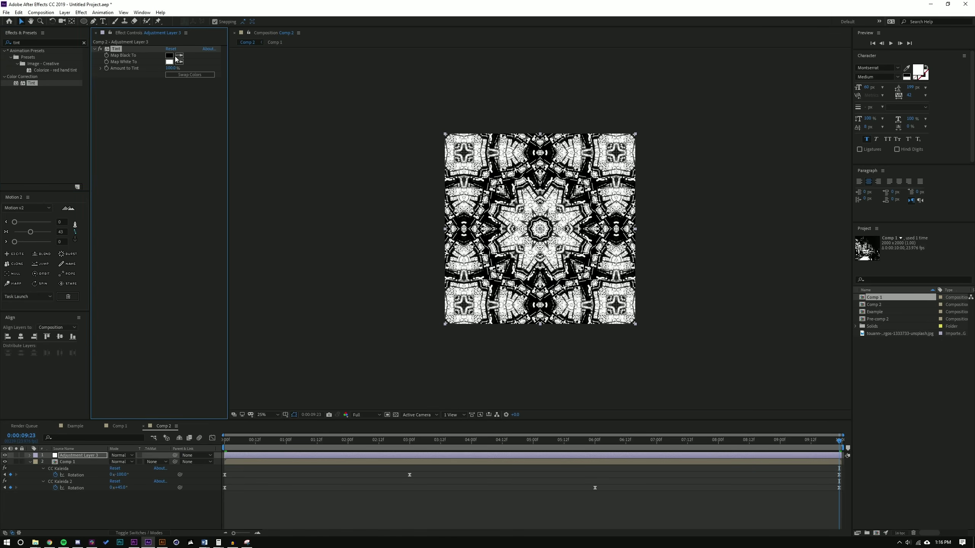
# Step: Keep Tint's Map Black To colour as black and set Map White To to a saturated crimson red
pyautogui.click(169, 56)
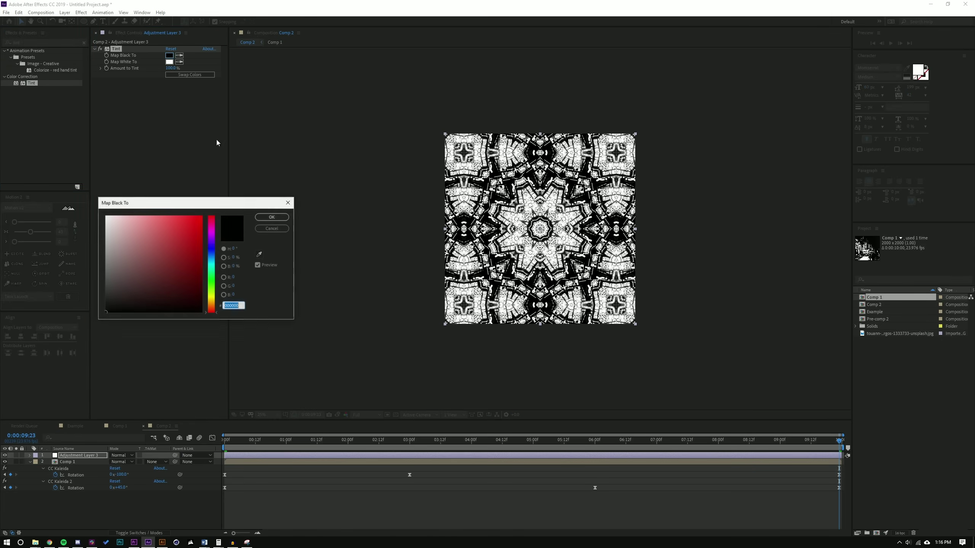
pyautogui.click(273, 218)
pyautogui.click(169, 62)
pyautogui.click(192, 221)
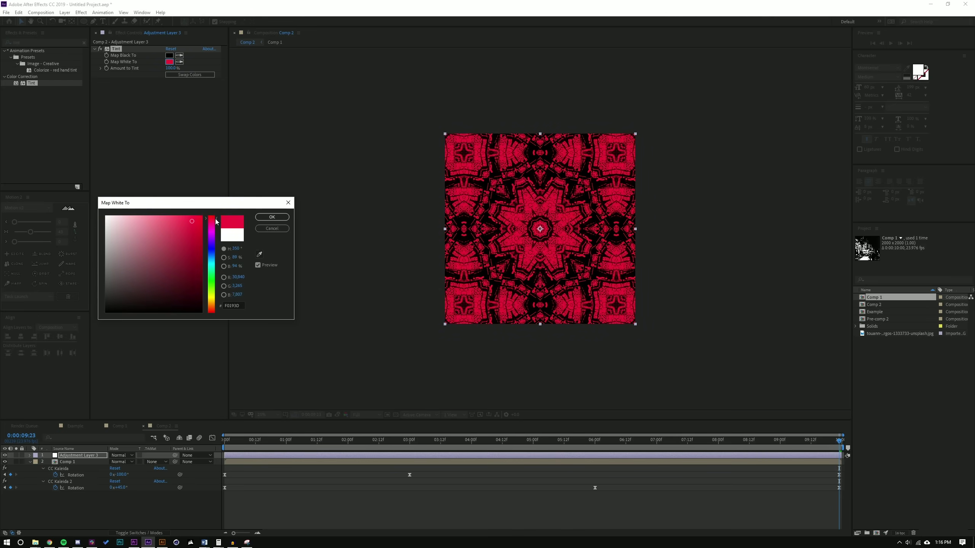
pyautogui.click(281, 217)
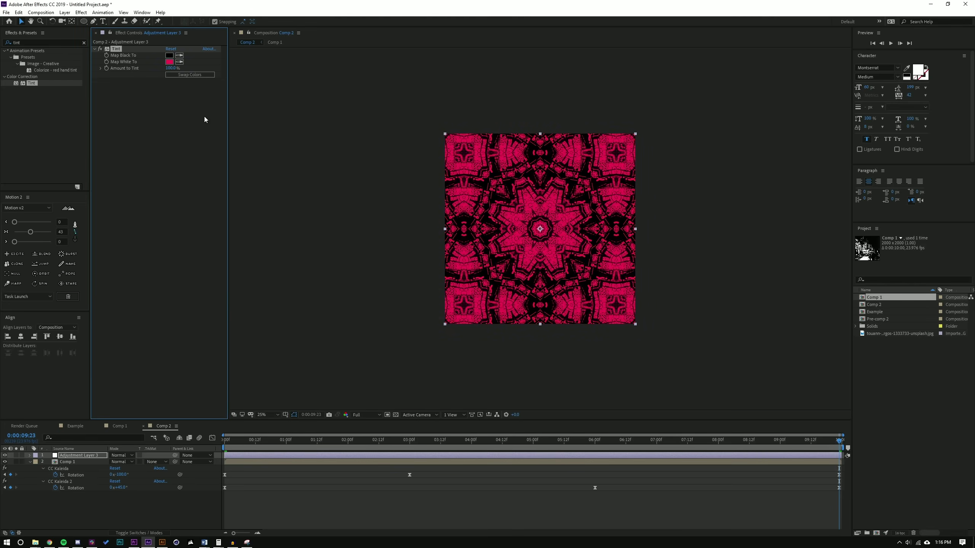
# Step: Set Tint's Map White To colour to the mint green 19F0C0
pyautogui.click(169, 62)
pyautogui.click(213, 250)
pyautogui.moveTo(214, 252); pyautogui.dragTo(220, 271)
pyautogui.press('Return')
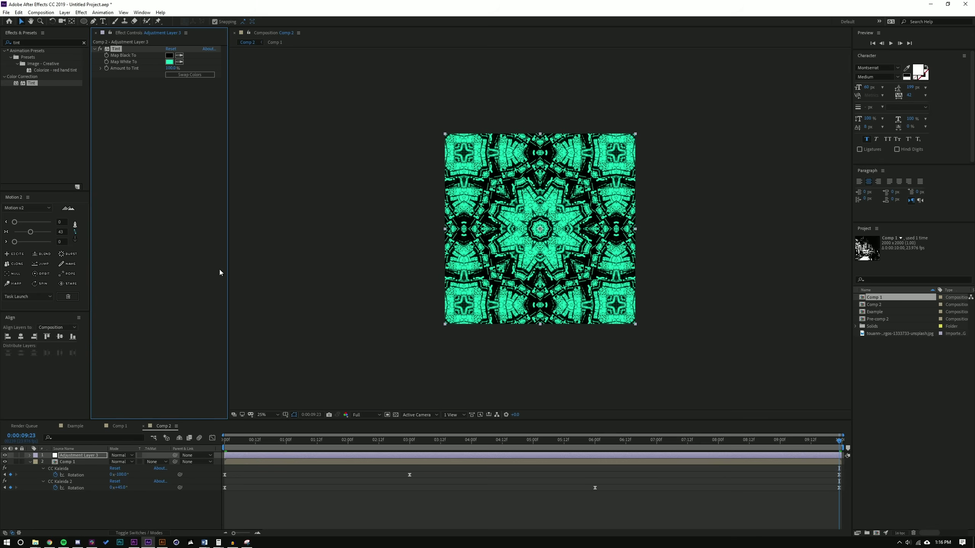
# Step: Set Tint's Map Black To to a very dark shade of the sampled mint green and preview the tinted animation
pyautogui.click(169, 55)
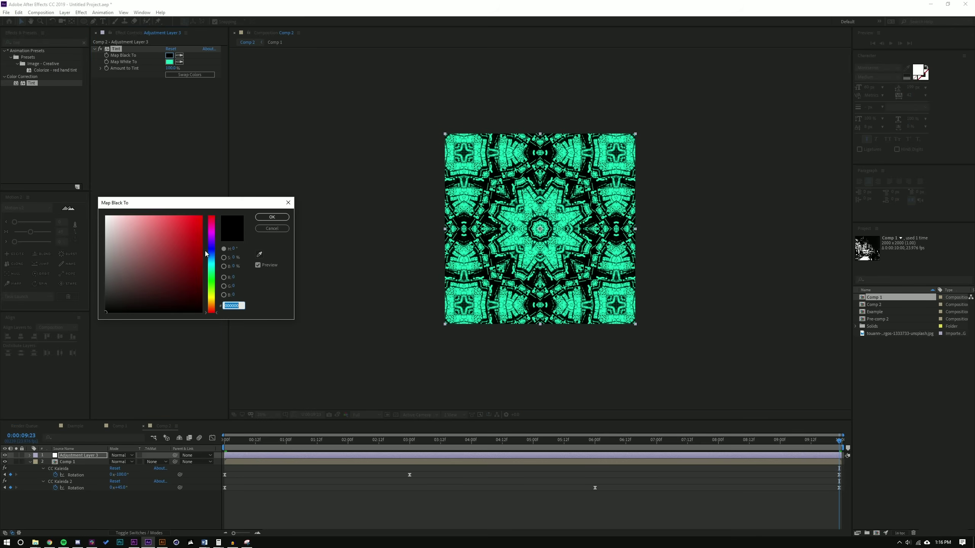
pyautogui.click(259, 255)
pyautogui.click(169, 61)
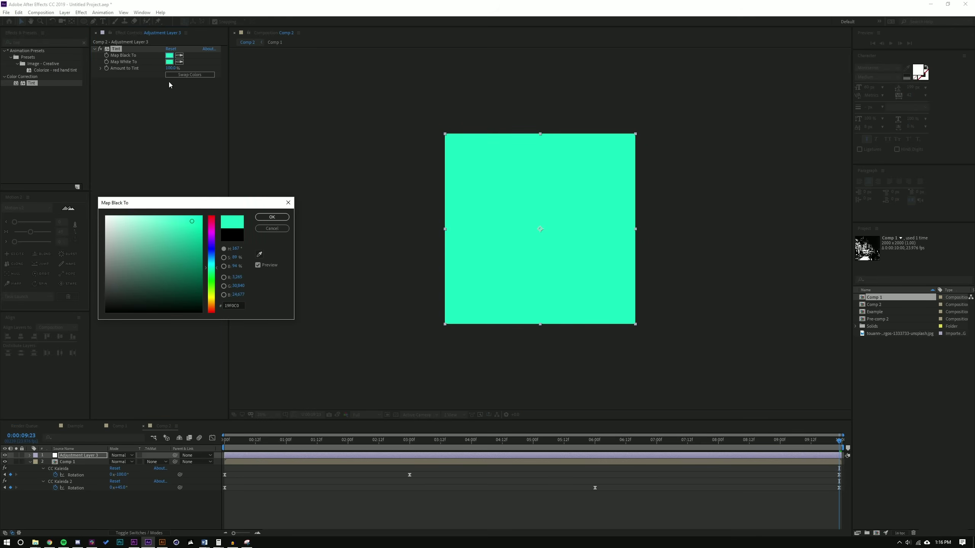
pyautogui.moveTo(195, 222); pyautogui.dragTo(192, 305)
pyautogui.click(271, 217)
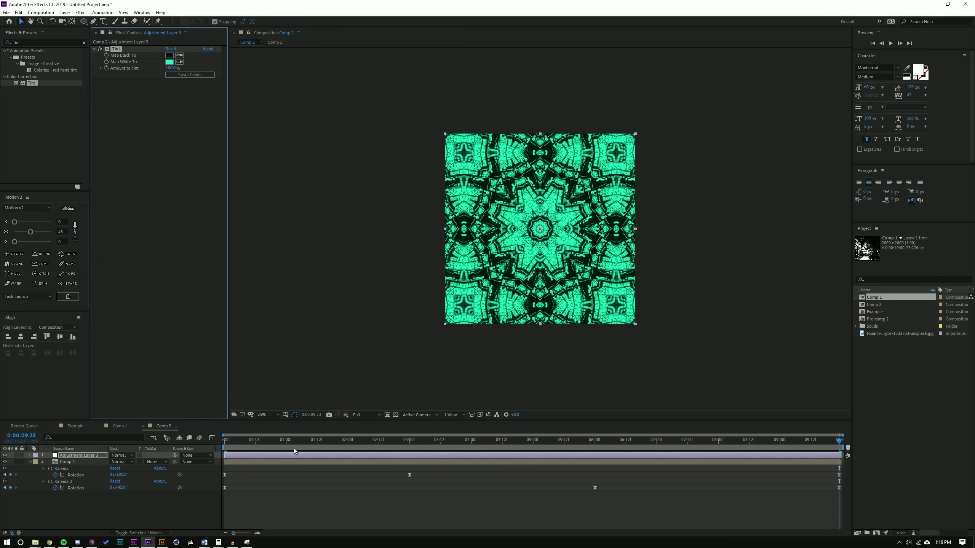
pyautogui.moveTo(254, 440); pyautogui.dragTo(518, 448)
pyautogui.press('space')
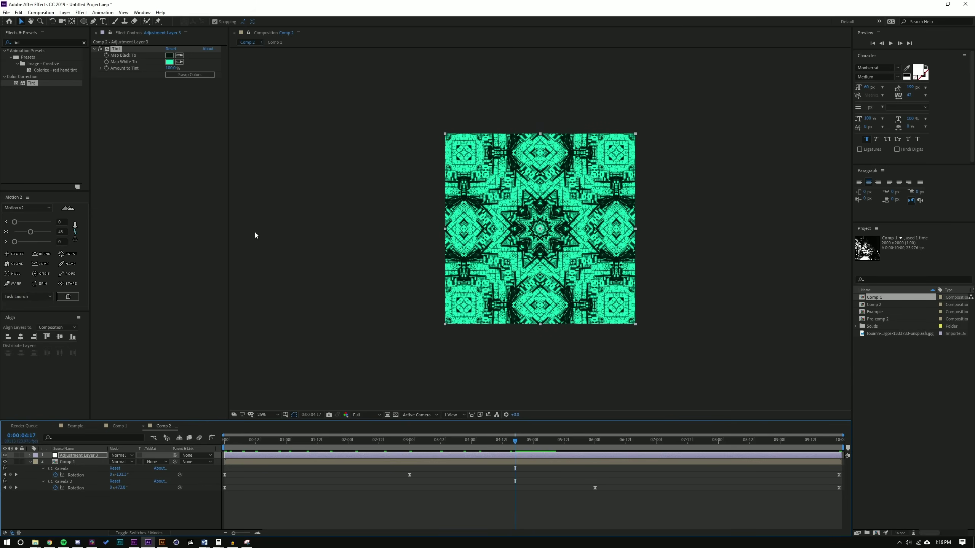
# Step: Apply the Glow effect to the adjustment layer, lower its Glow Intensity to 0.0, and check the pattern at another frame
pyautogui.click(47, 41)
pyautogui.write('g')
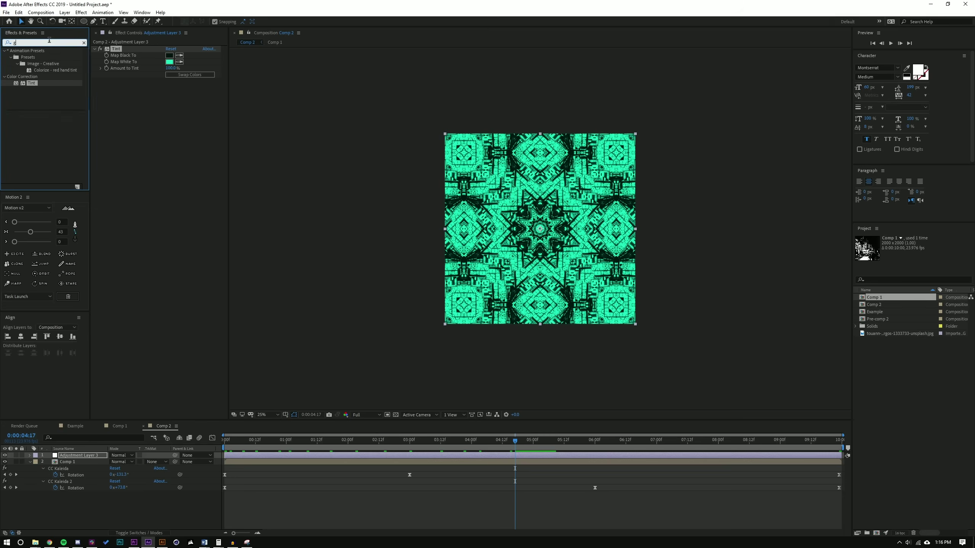
pyautogui.write('low')
pyautogui.moveTo(34, 109); pyautogui.dragTo(138, 114)
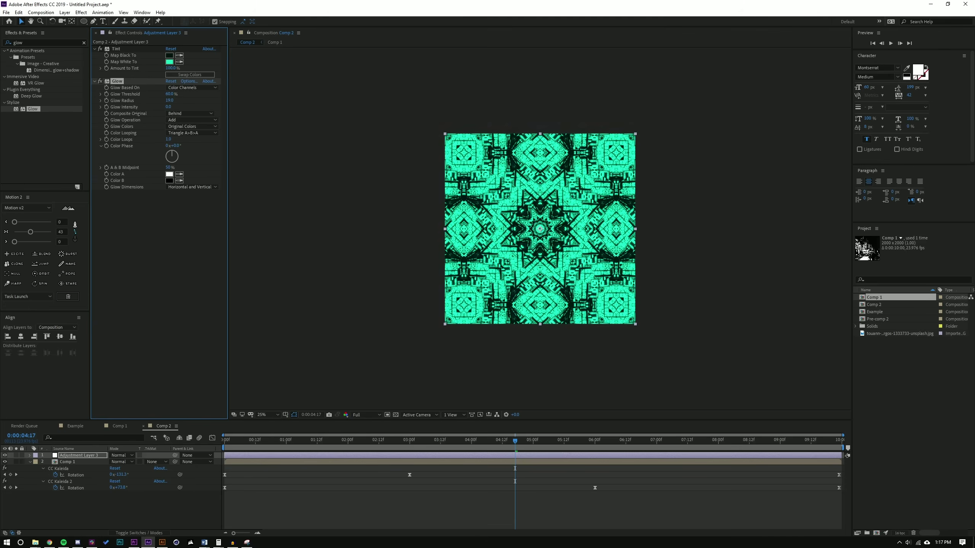
pyautogui.press('.')
pyautogui.press('.')
pyautogui.moveTo(399, 433); pyautogui.dragTo(487, 232)
pyautogui.press(',')
pyautogui.press(',')
# Step: Change the size of Comp 2 to 2560 by 1440 pixels
pyautogui.click(41, 12)
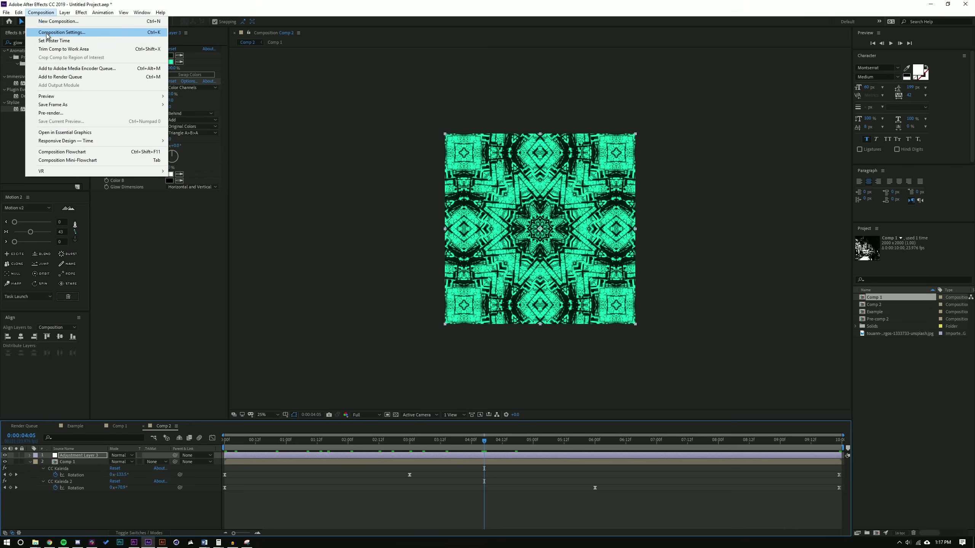
pyautogui.click(47, 33)
pyautogui.click(487, 174)
pyautogui.write('2560')
pyautogui.press('Tab')
pyautogui.write('1440')
pyautogui.press('Return')
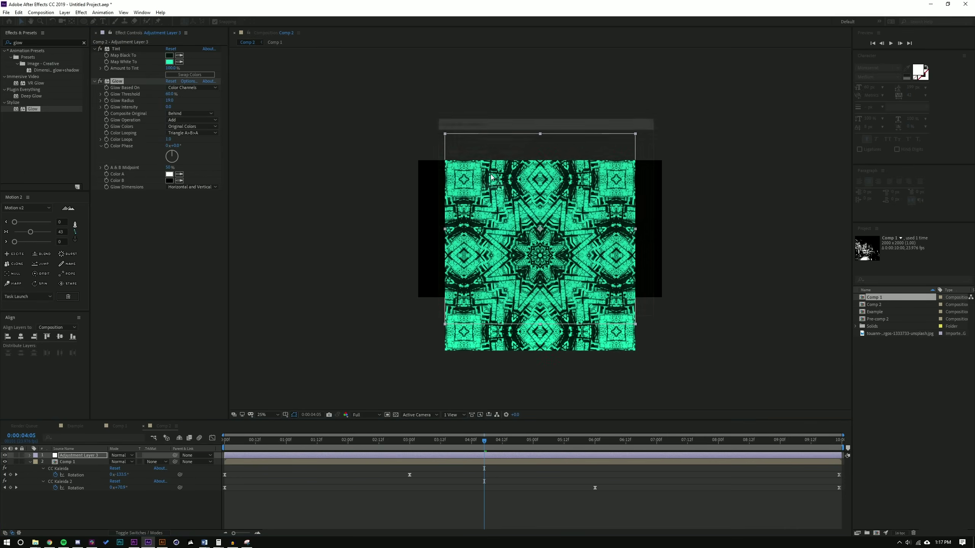
# Step: Scale the Comp 1 layer down to 75.5% so its height nearly matches the widescreen frame
pyautogui.click(102, 505)
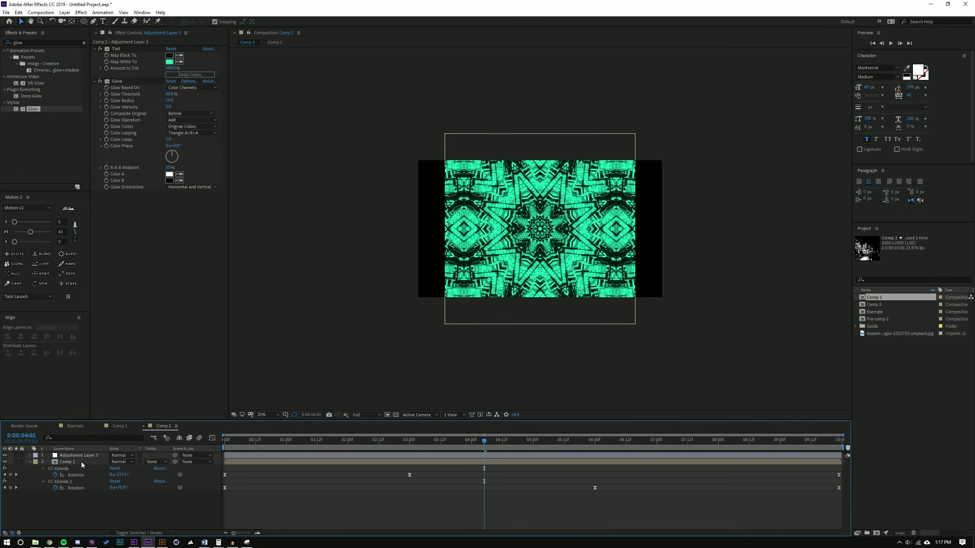
pyautogui.click(81, 462)
pyautogui.press('u')
pyautogui.press('s')
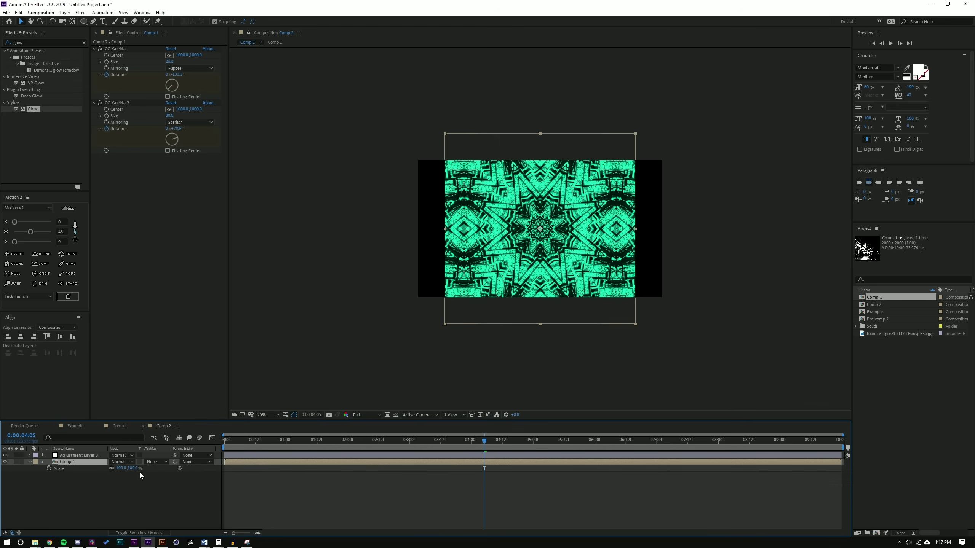
pyautogui.moveTo(119, 468); pyautogui.dragTo(54, 480)
# Step: Apply CC RepeTile to the Comp 1 layer and set Expand Right and Expand Left to roughly 800 each to fill the frame's width
pyautogui.click(34, 43)
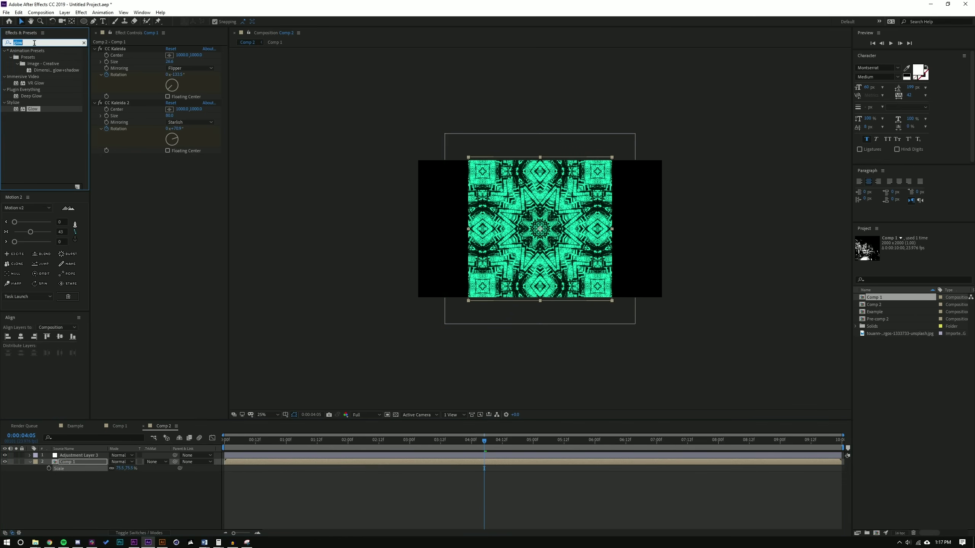
pyautogui.write('rep')
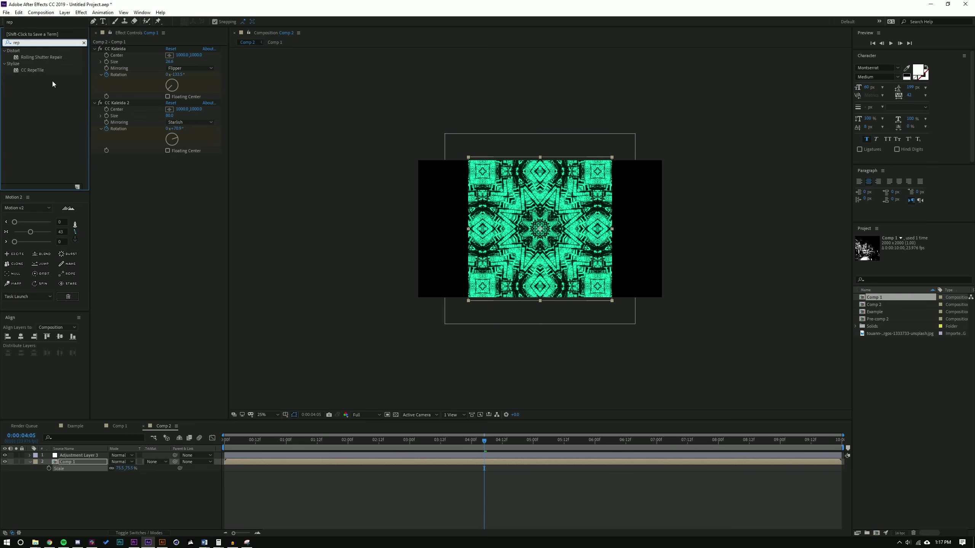
pyautogui.click(43, 84)
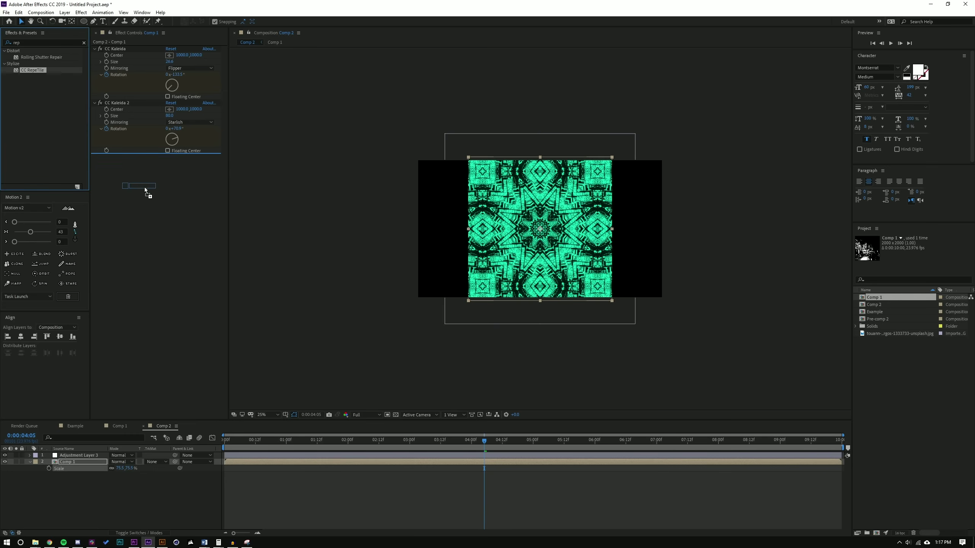
pyautogui.moveTo(144, 188); pyautogui.dragTo(151, 184)
pyautogui.moveTo(227, 163); pyautogui.dragTo(468, 168)
pyautogui.moveTo(167, 170); pyautogui.dragTo(464, 172)
pyautogui.click(100, 456)
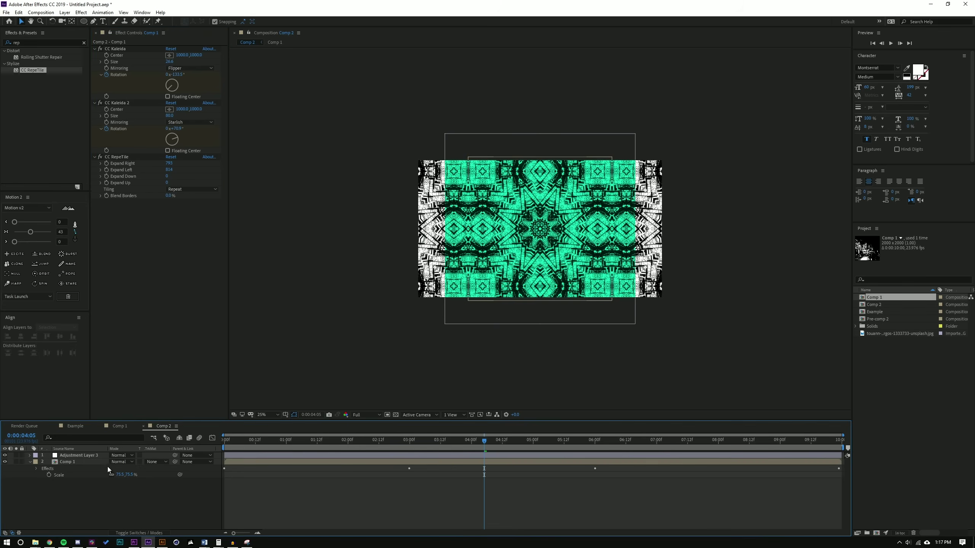
# Step: Widen the adjustment layer so its tint covers the full widescreen frame, and preview the animation from the start
pyautogui.moveTo(445, 231); pyautogui.dragTo(399, 229)
pyautogui.click(407, 512)
pyautogui.moveTo(318, 442); pyautogui.dragTo(192, 405)
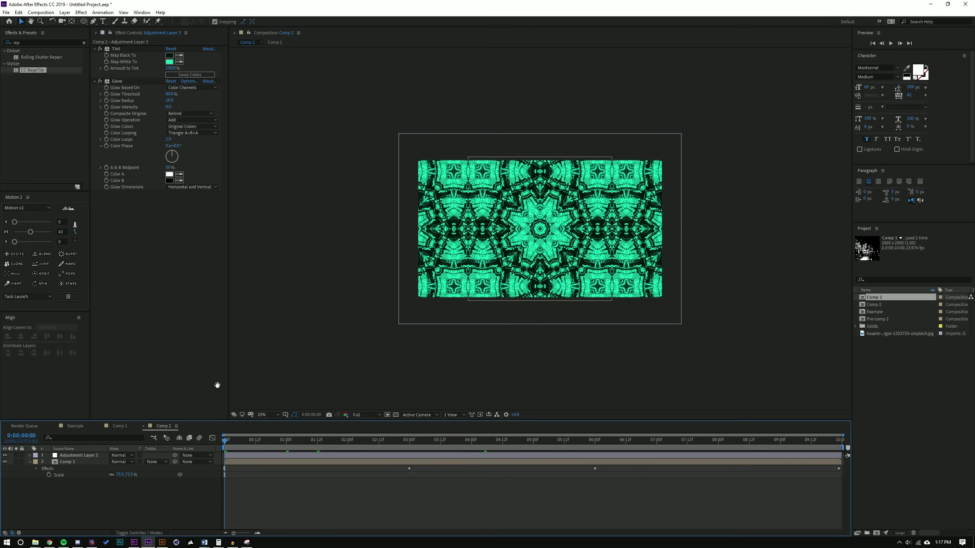
pyautogui.press('.')
pyautogui.press('space')
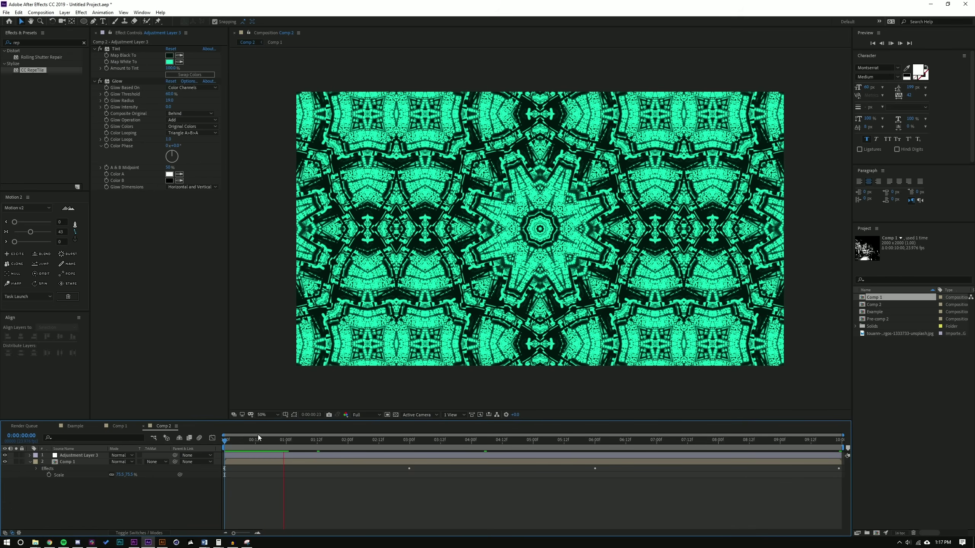
pyautogui.press('space')
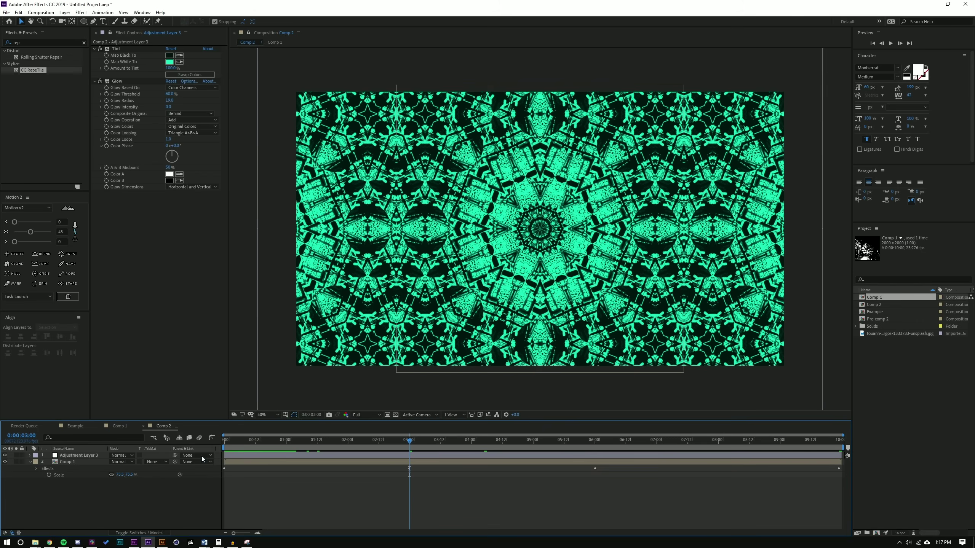
# Step: Move the street photo in Comp 1 down so the neon signs sit at the centre, and preview the pattern in Comp 2
pyautogui.click(123, 427)
pyautogui.moveTo(542, 193); pyautogui.dragTo(542, 223)
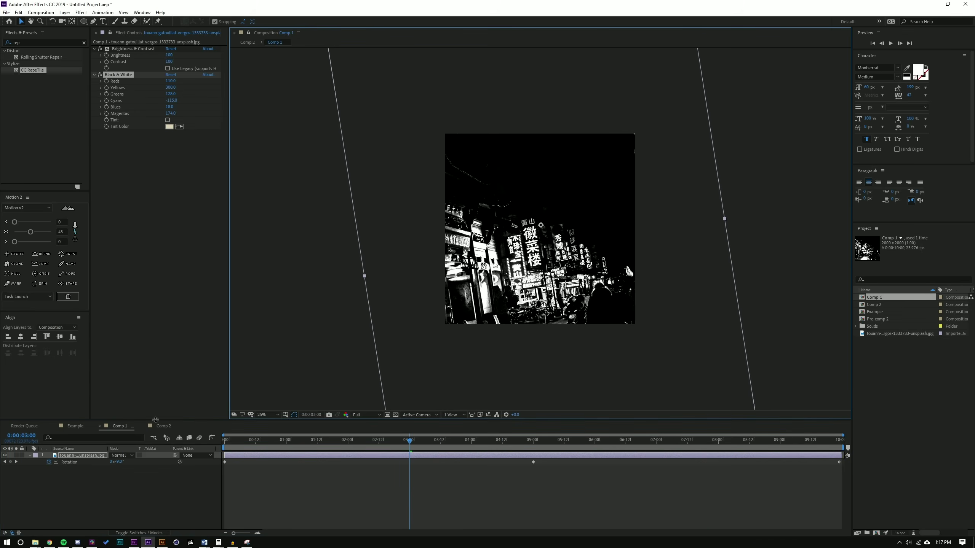
pyautogui.click(162, 426)
pyautogui.press('space')
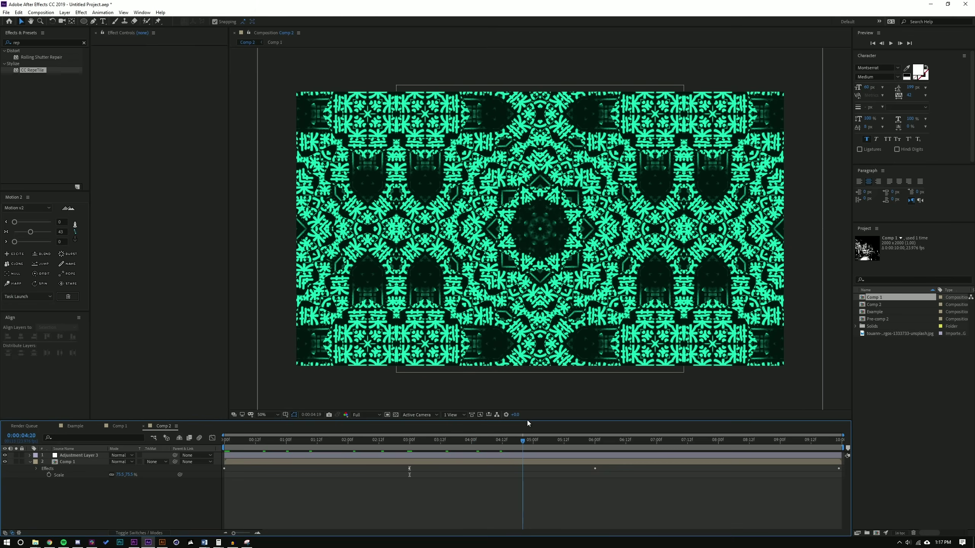
# Step: Turn off the Brightness & Contrast and Black & White effects on the street photo in Comp 1
pyautogui.click(126, 426)
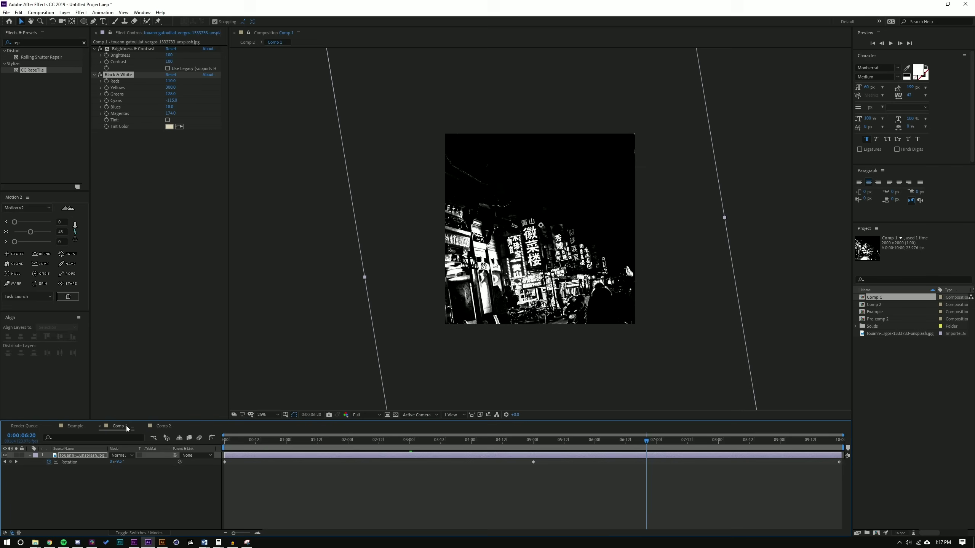
pyautogui.click(99, 49)
pyautogui.click(101, 75)
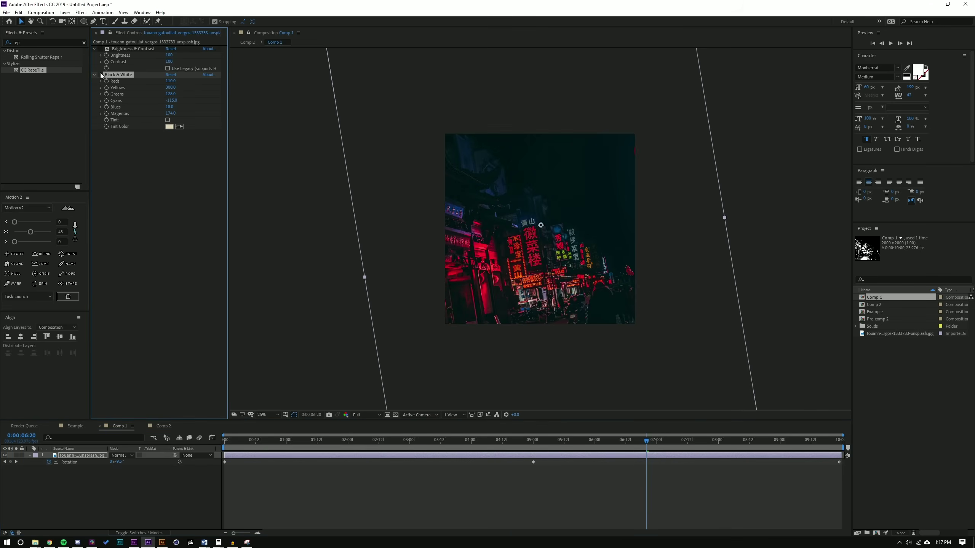
pyautogui.press('.')
pyautogui.press('.')
# Step: Turn off the Tint effect on the adjustment layer in Comp 2 and preview the kaleidoscope in the photo's original colours
pyautogui.click(150, 426)
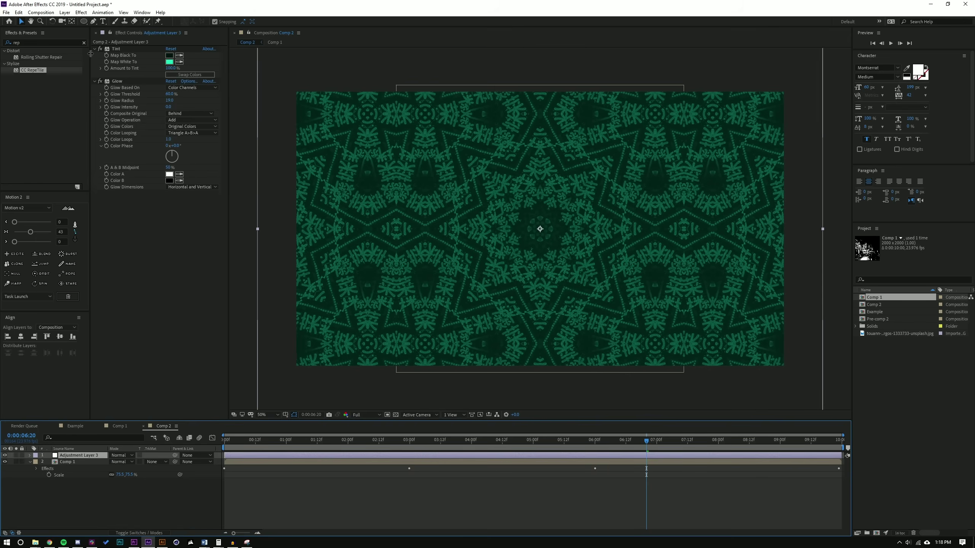
pyautogui.click(100, 49)
pyautogui.moveTo(261, 448); pyautogui.dragTo(585, 449)
pyautogui.press('space')
pyautogui.press('/')
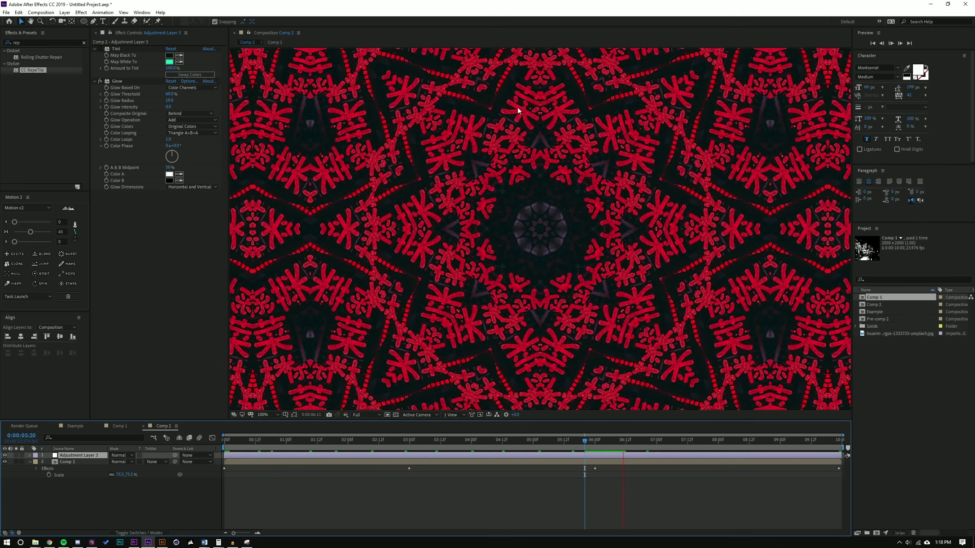
pyautogui.scroll(-1, 587, 212)
pyautogui.click(372, 443)
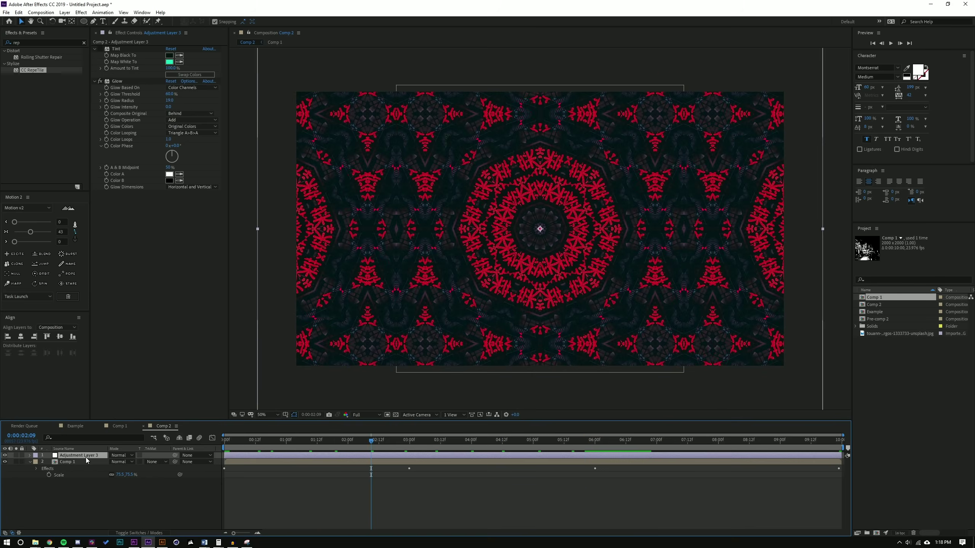
# Step: Set the Mirroring of the Comp 1 layer's first CC Kaleida effect to Starlish
pyautogui.click(69, 462)
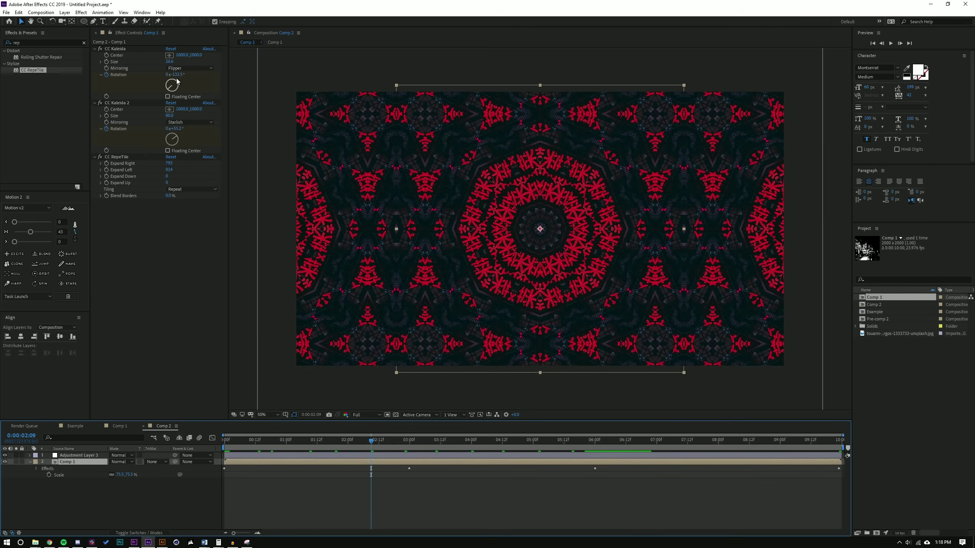
pyautogui.click(185, 69)
pyautogui.click(194, 146)
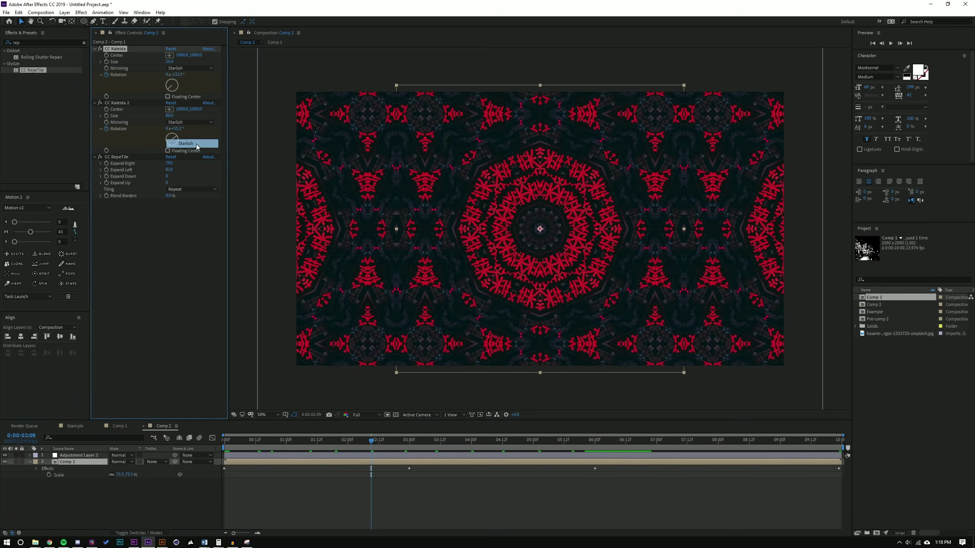
# Step: Adjust the Size of both CC Kaleida effects, setting the second to 71.0, and preview the animation from the start
pyautogui.moveTo(277, 444); pyautogui.dragTo(688, 445)
pyautogui.moveTo(175, 61); pyautogui.dragTo(140, 108)
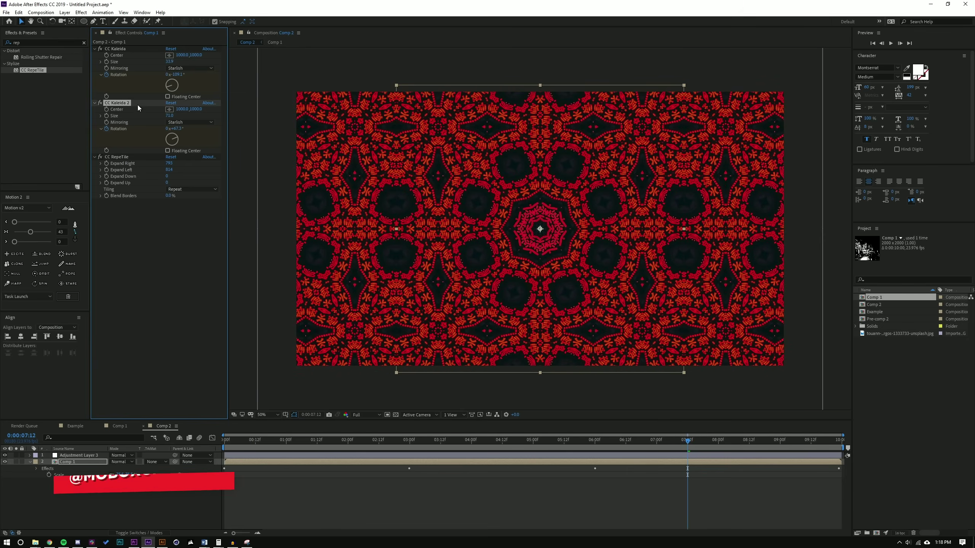
pyautogui.moveTo(460, 438); pyautogui.dragTo(171, 443)
pyautogui.press('space')
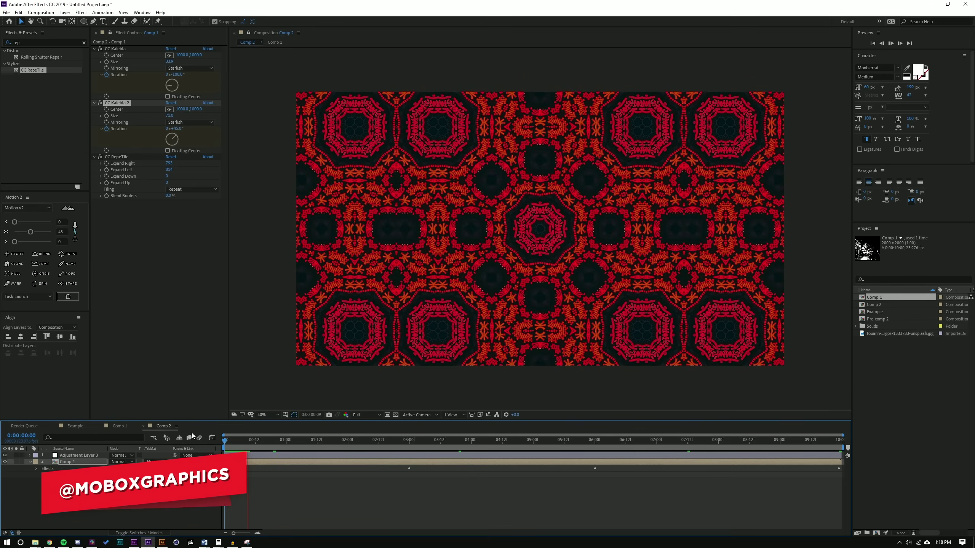